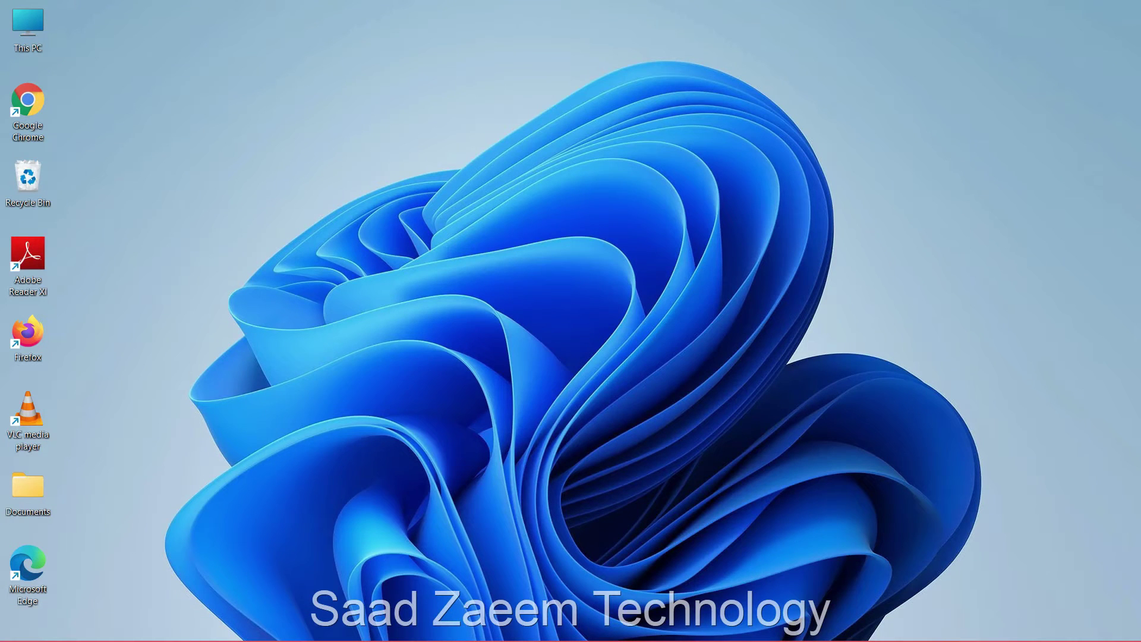
# Step: Open the Windows Temp folder by running "temp" from the Run dialog and grant permanent access to it
pyautogui.press('super')
pyautogui.press('super')
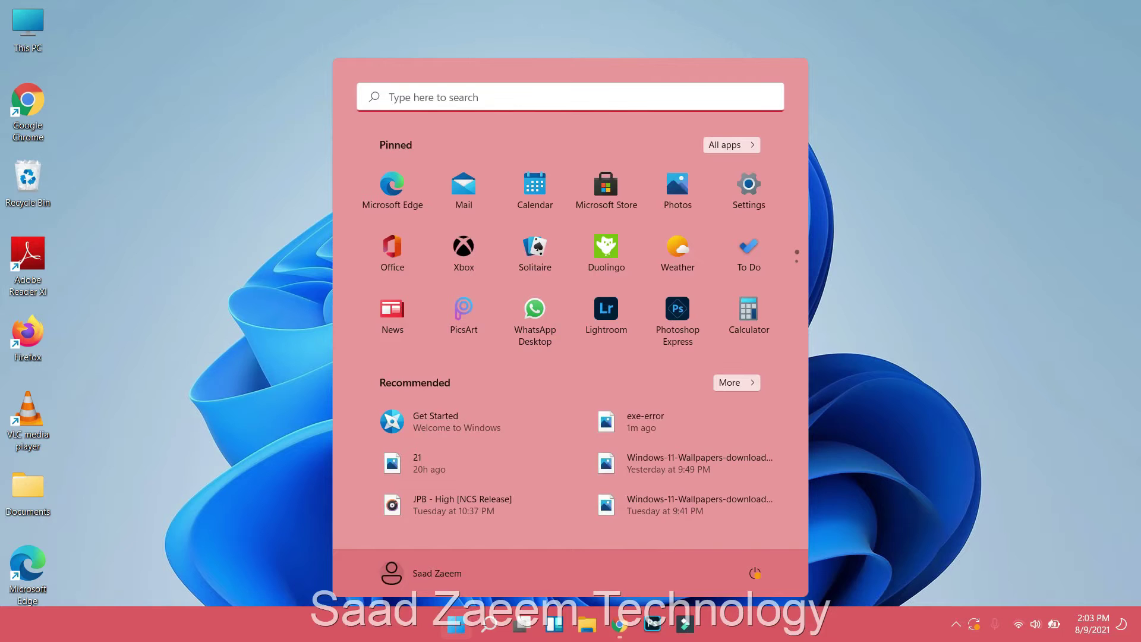
pyautogui.click(570, 97)
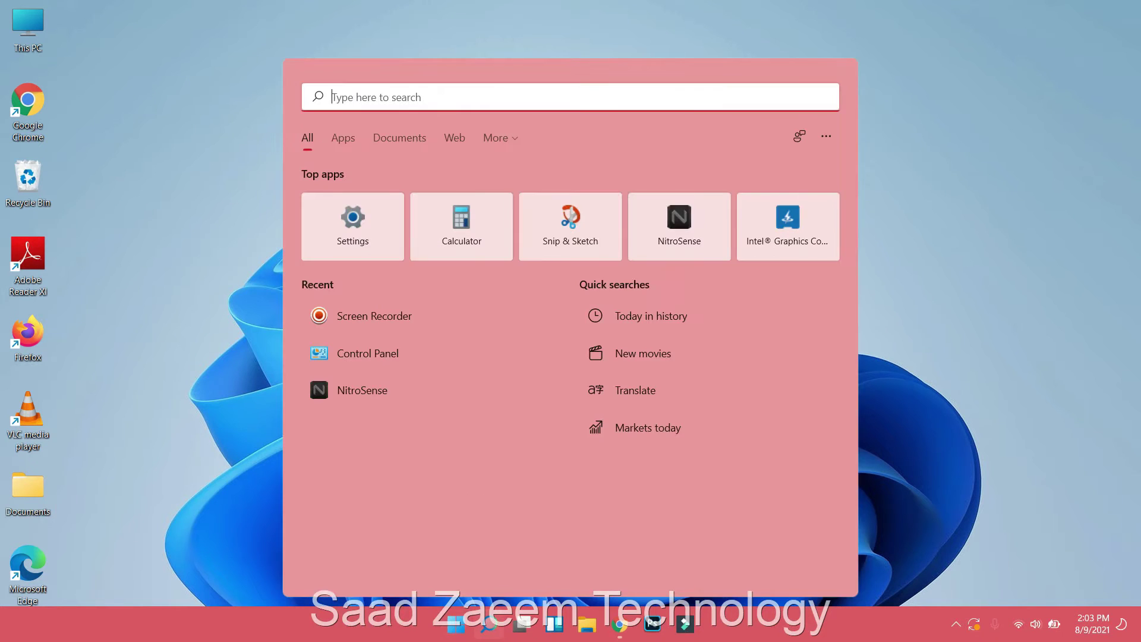
pyautogui.write('run')
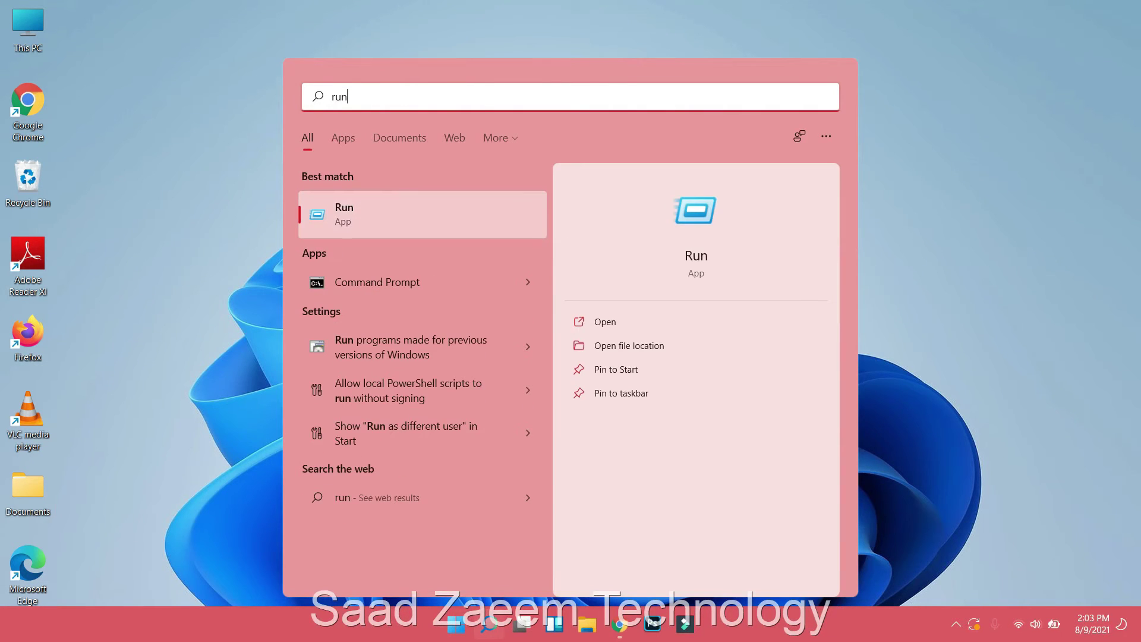
pyautogui.press('Return')
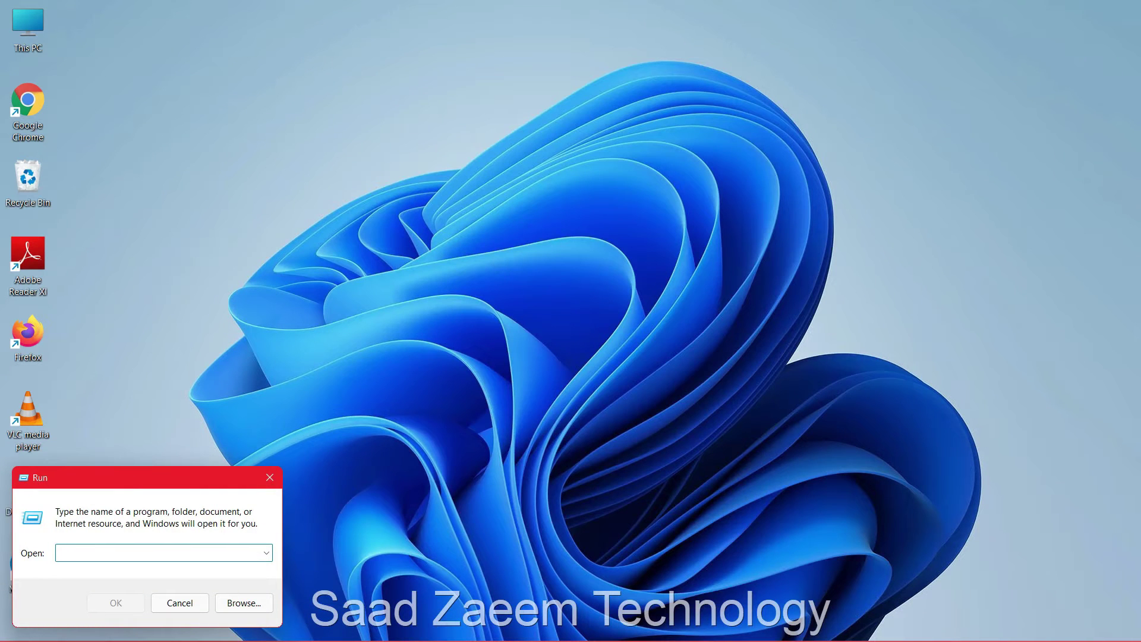
pyautogui.write('temp')
pyautogui.press('Return')
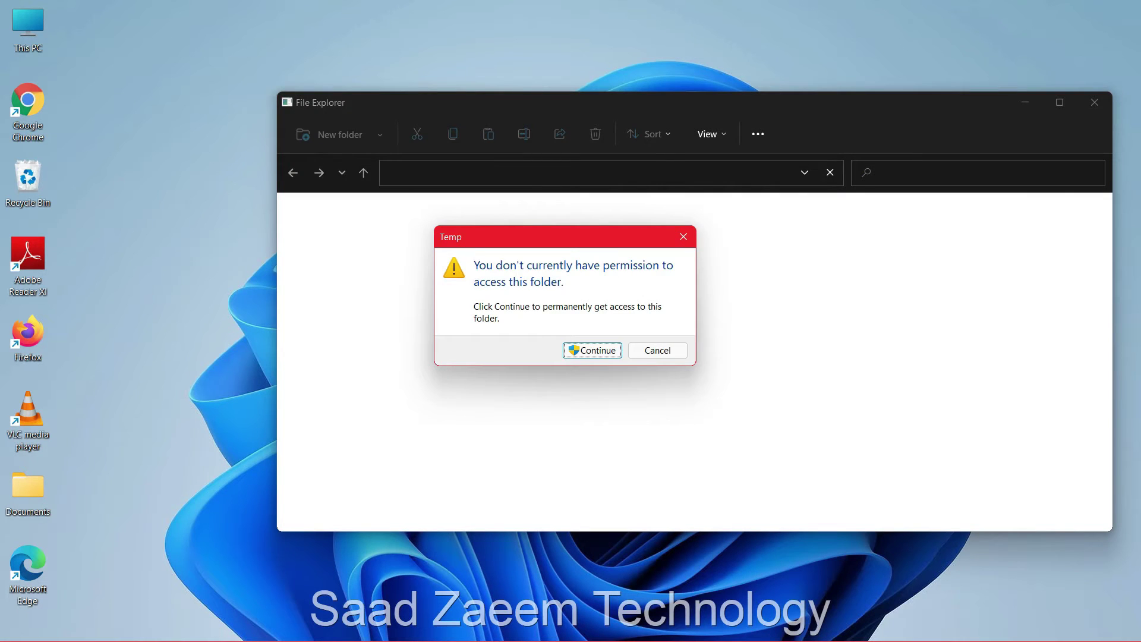
pyautogui.press('Return')
pyautogui.moveTo(554, 108); pyautogui.dragTo(488, 56)
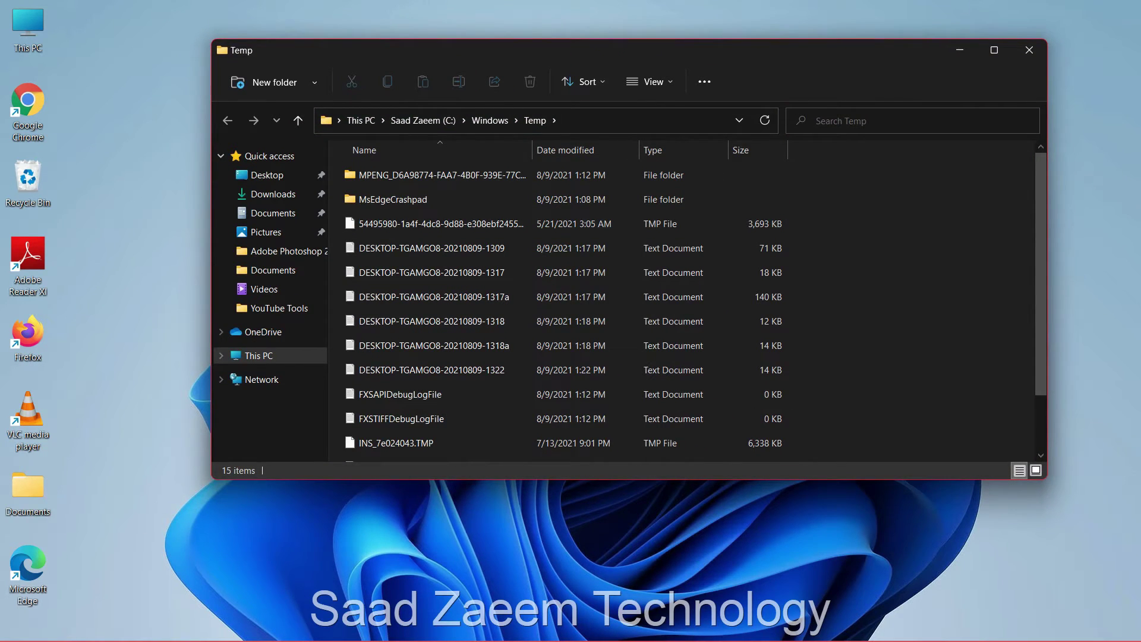
# Step: Delete everything in the Windows Temp folder, skipping all files in use, and close the folder window
pyautogui.hotkey('ctrl', 'a')
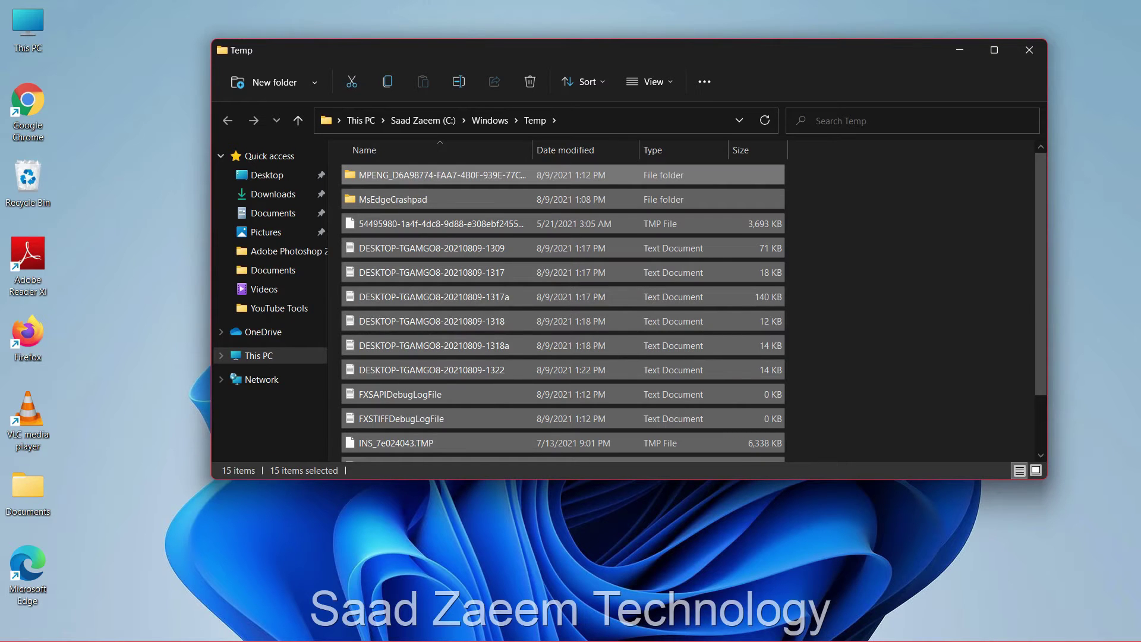
pyautogui.press('Delete')
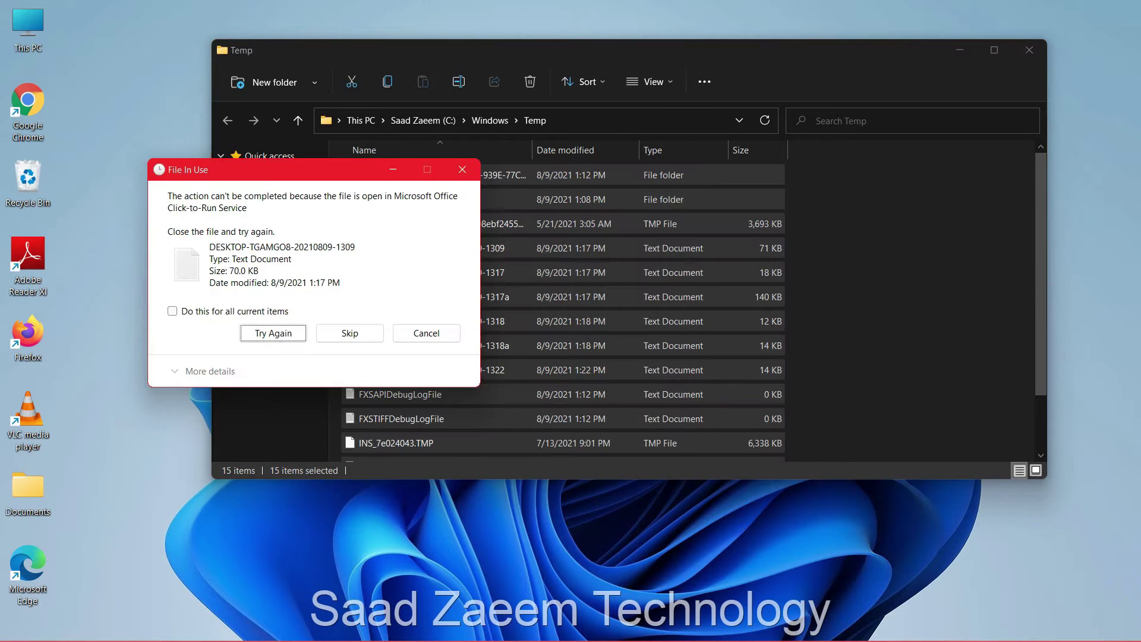
pyautogui.click(173, 311)
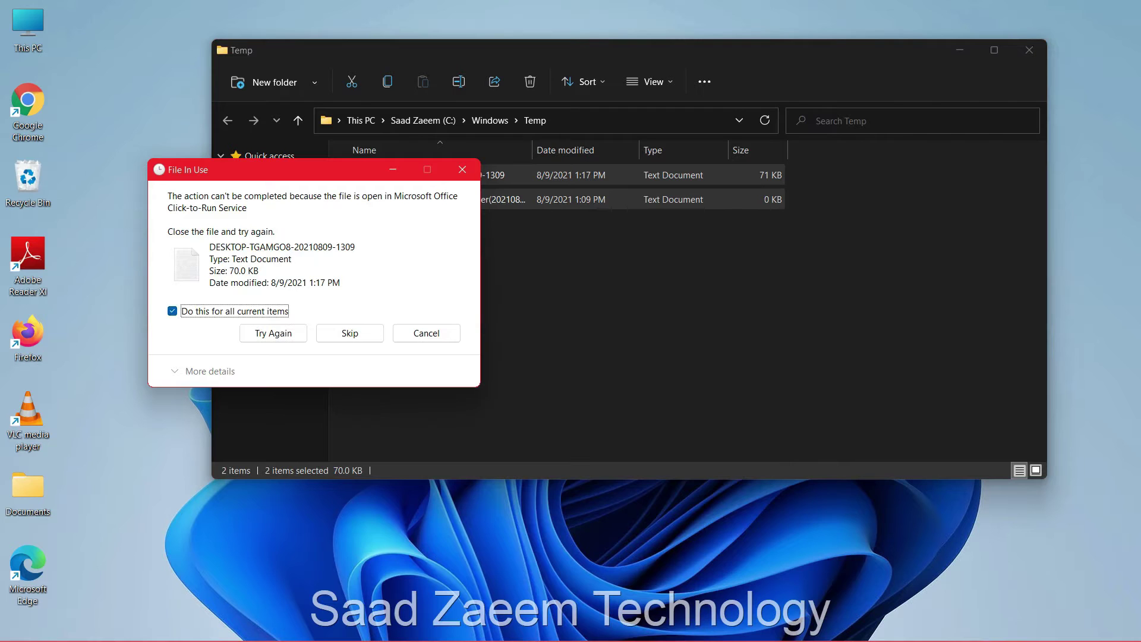
pyautogui.moveTo(244, 176); pyautogui.dragTo(462, 119)
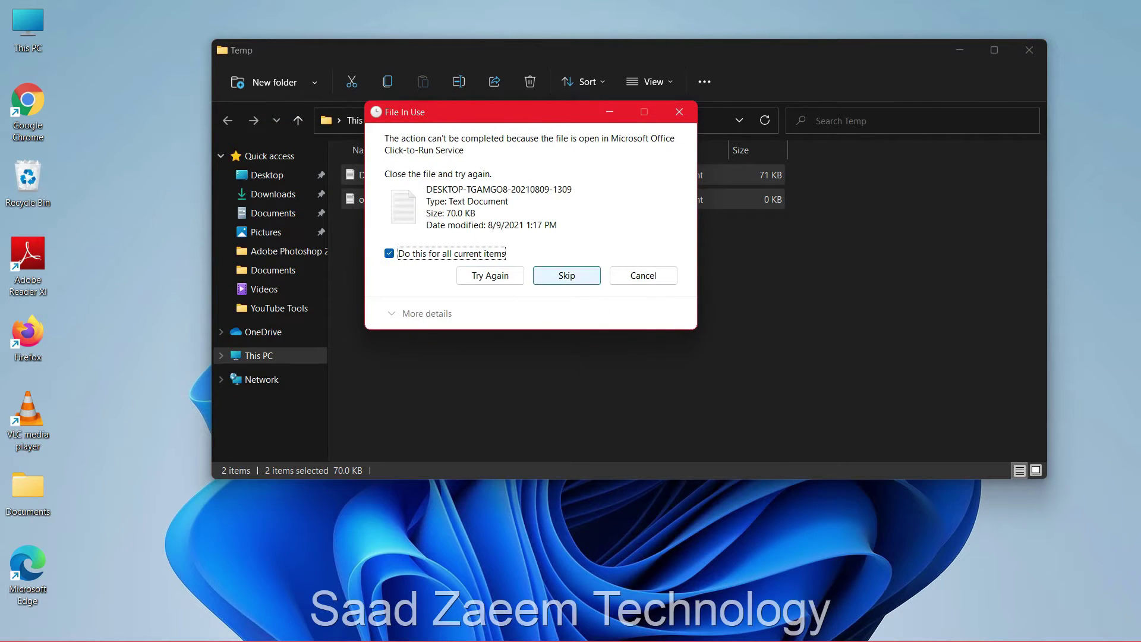
pyautogui.click(567, 275)
pyautogui.click(1030, 50)
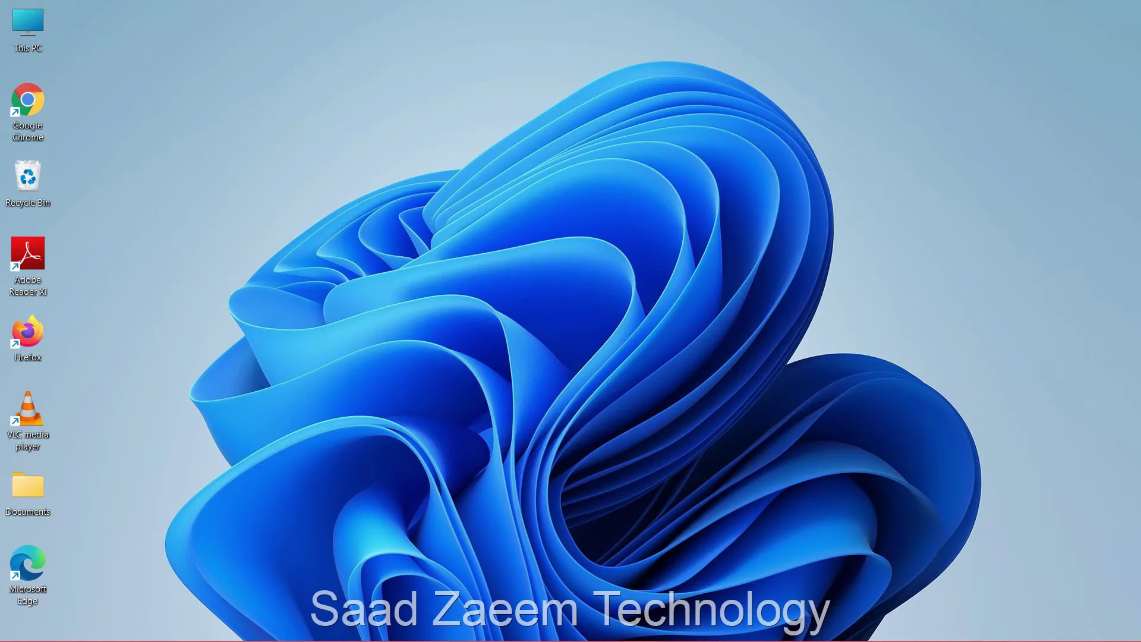
# Step: Open the user's local temporary files folder by running "%Temp%" from the Run dialog
pyautogui.click(488, 623)
pyautogui.write('ru')
pyautogui.press('Return')
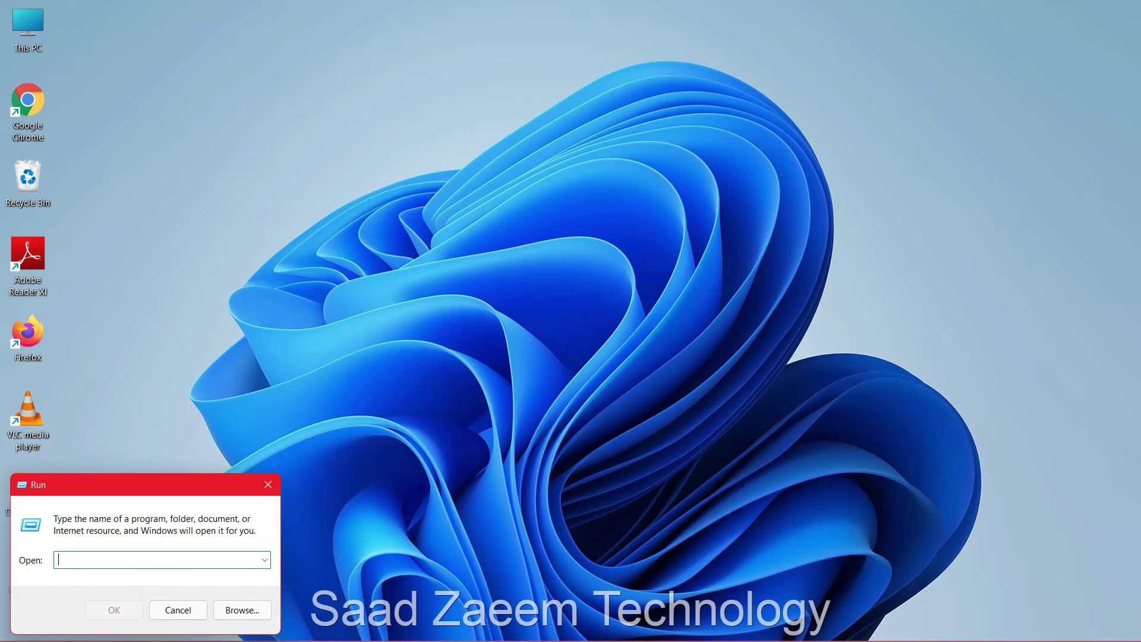
pyautogui.write('%Temp%')
pyautogui.press('Return')
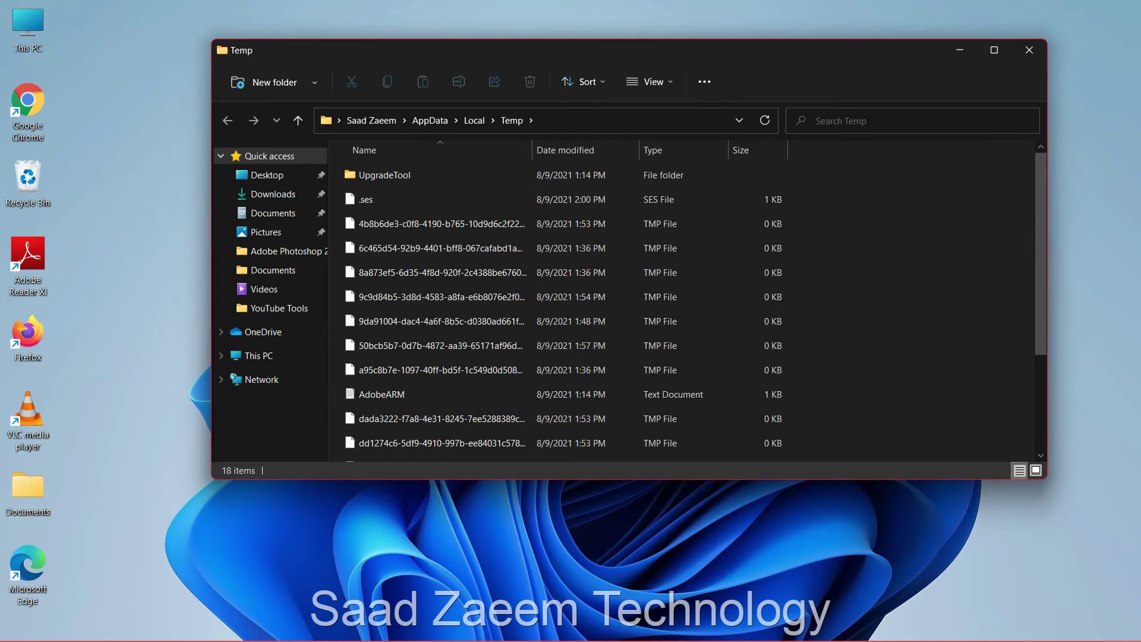
# Step: Delete everything in the user's AppData Local Temp folder, skipping all files in use, and close the folder window
pyautogui.hotkey('ctrl', 'a')
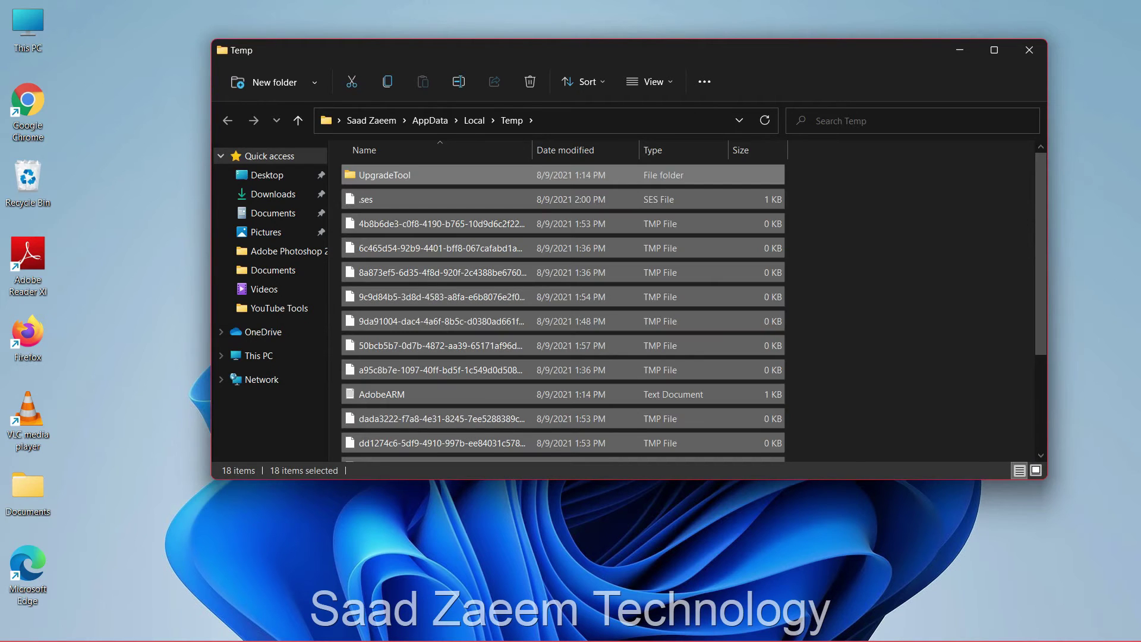
pyautogui.press('Delete')
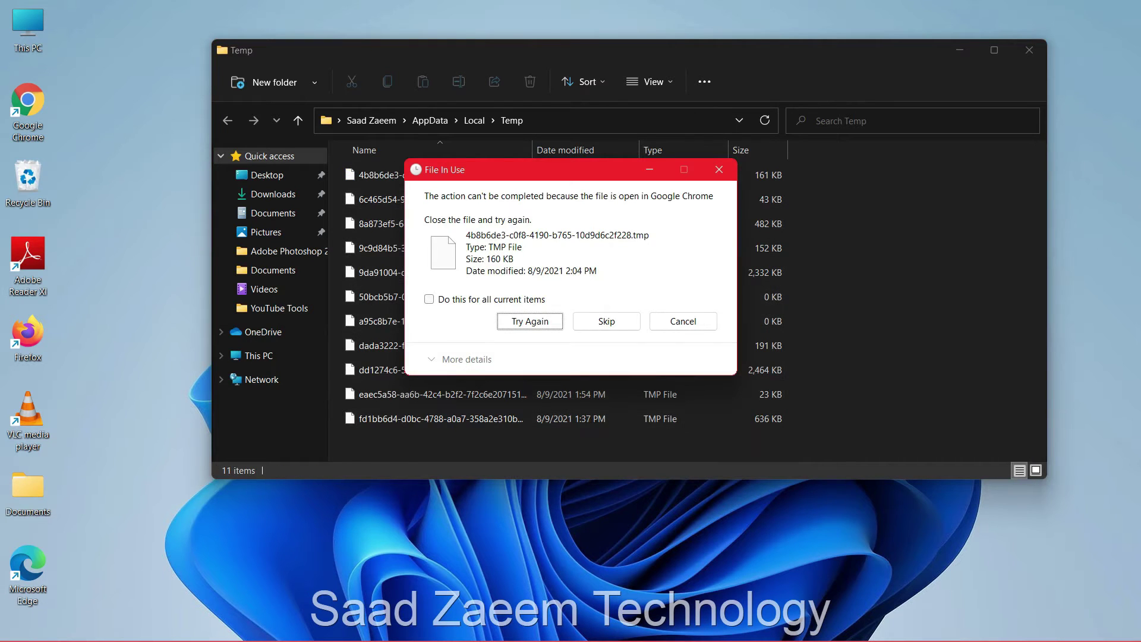
pyautogui.click(429, 299)
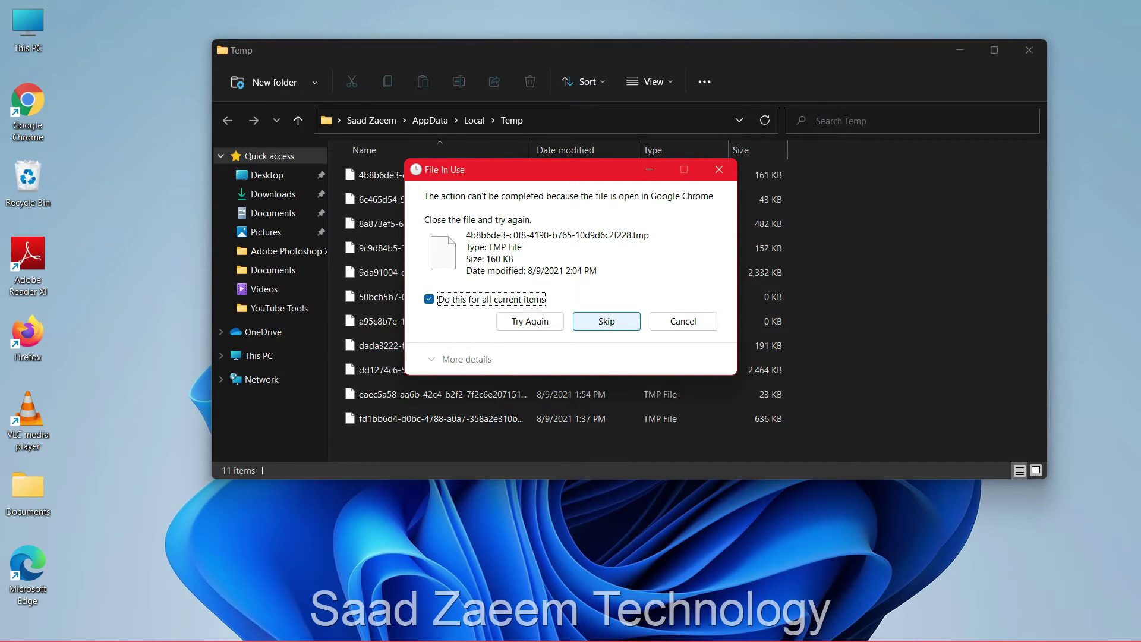
pyautogui.click(606, 321)
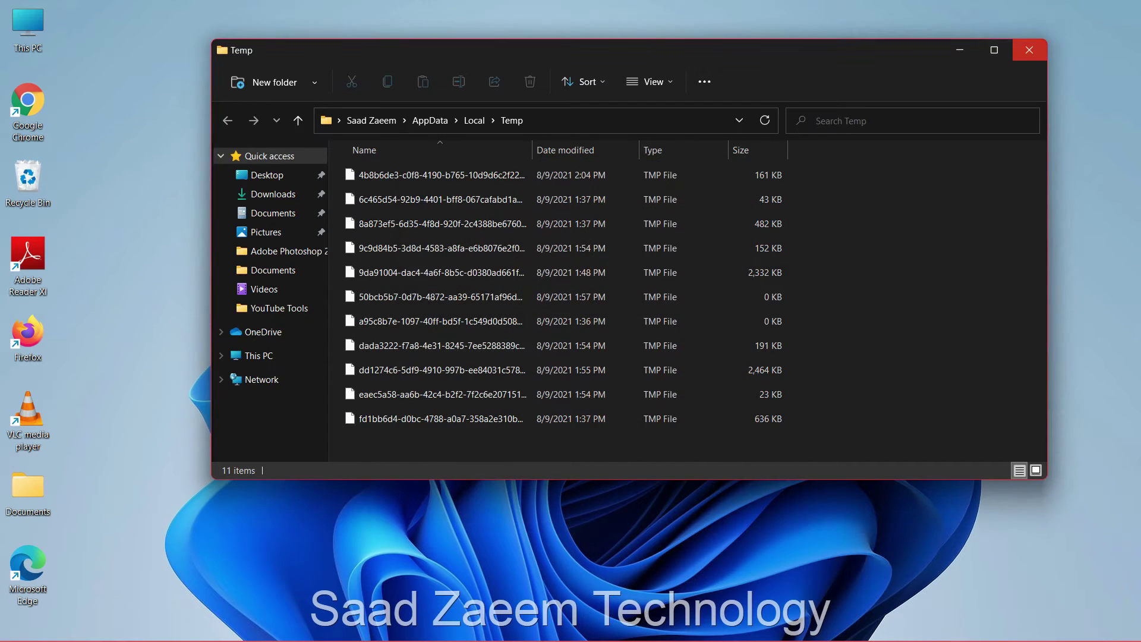
pyautogui.click(1029, 49)
# Step: Open the Windows Prefetch folder by running "prefetch" from the Run dialog and confirming access
pyautogui.moveTo(457, 639)
pyautogui.click(489, 624)
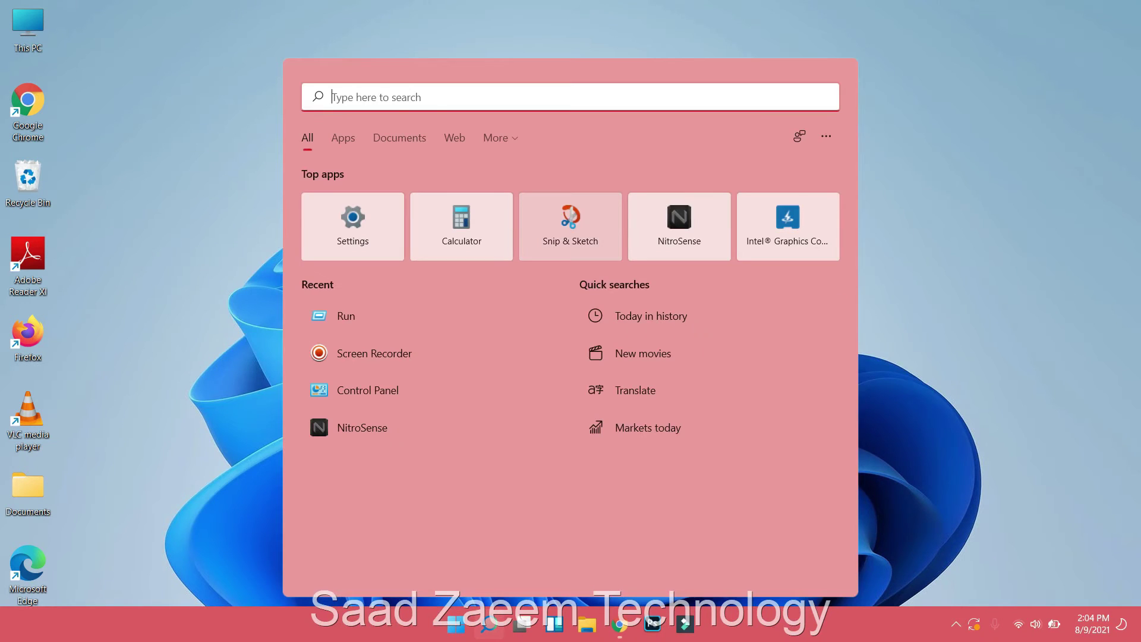
pyautogui.write('run')
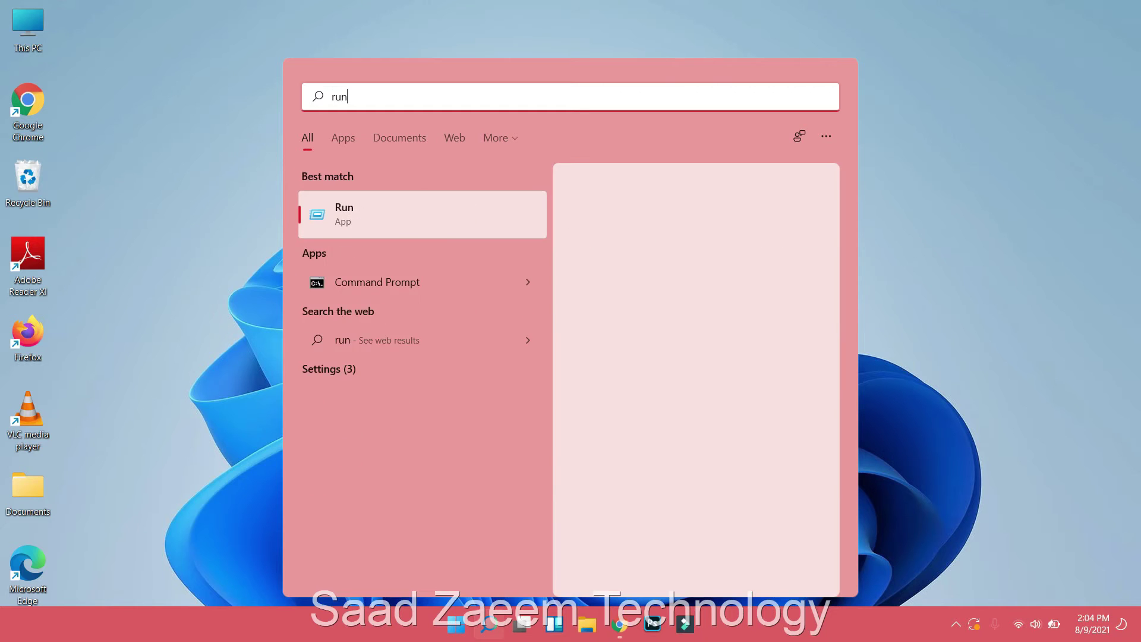
pyautogui.press('Return')
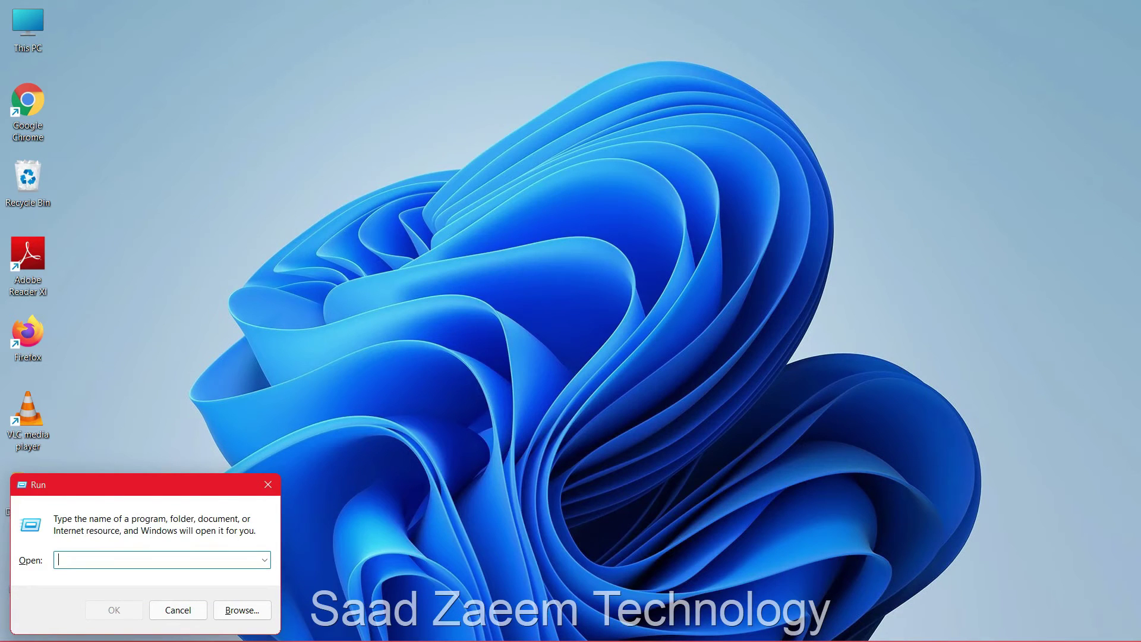
pyautogui.write('prefetch')
pyautogui.press('Return')
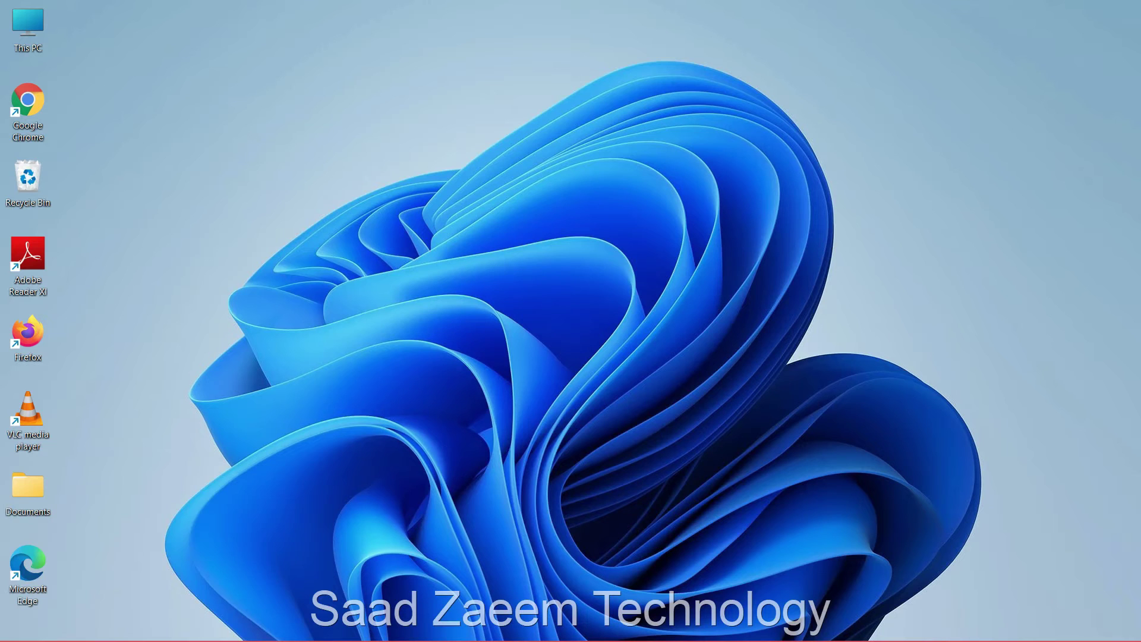
pyautogui.press('Return')
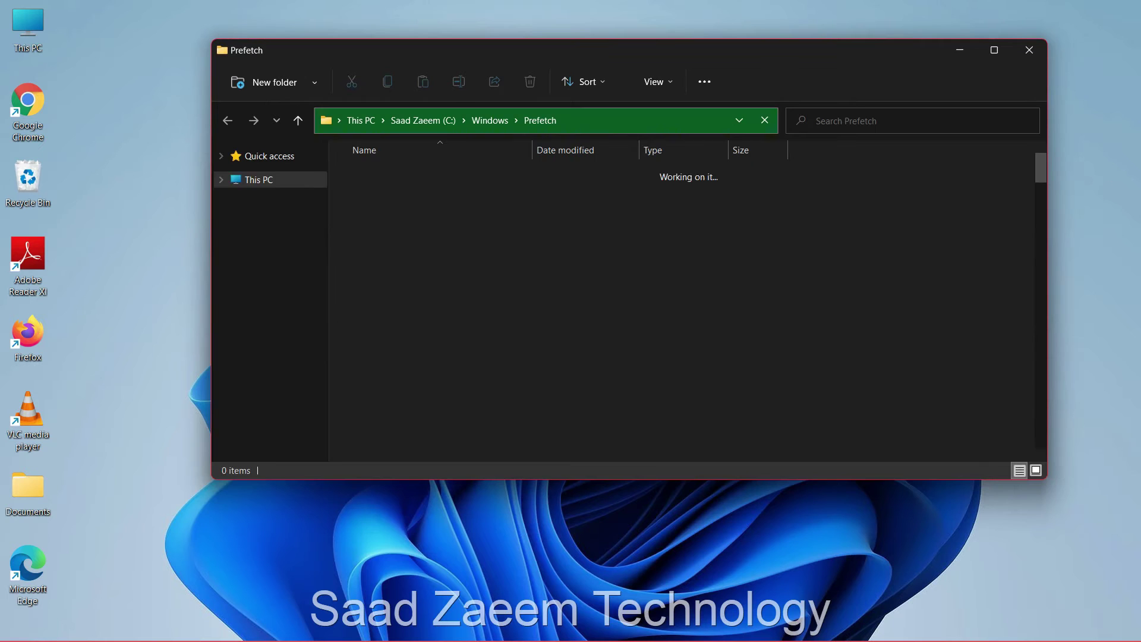
pyautogui.moveTo(521, 52); pyautogui.dragTo(497, 52)
# Step: Delete everything in the Prefetch folder, skipping all files in use, and close the folder window
pyautogui.hotkey('ctrl', 'a')
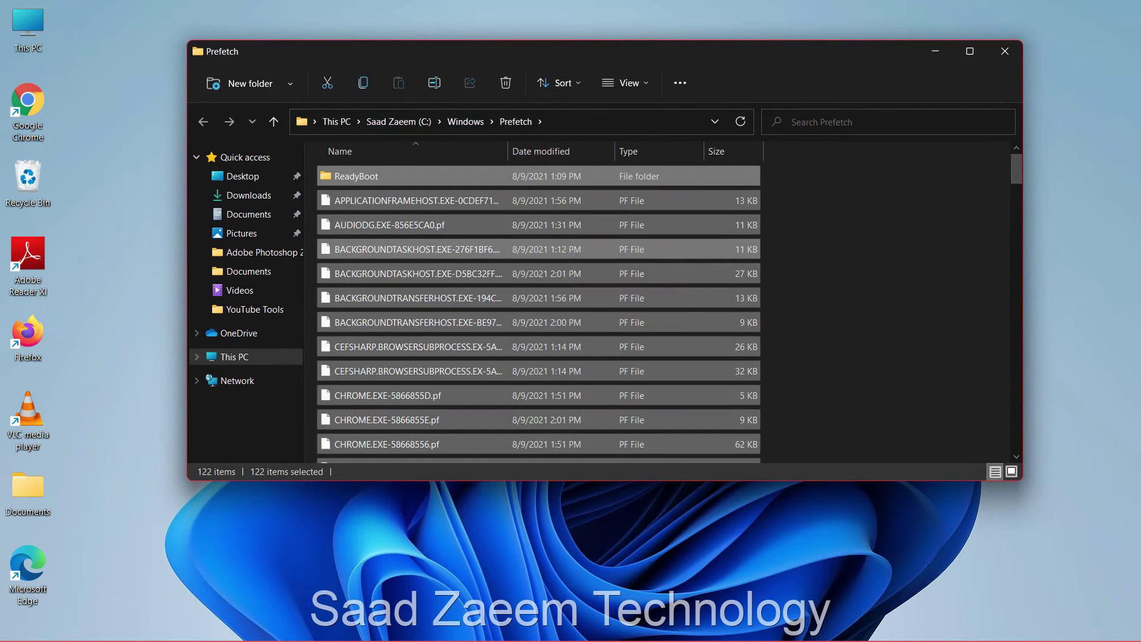
pyautogui.press('Delete')
pyautogui.hotkey('alt', 'a')
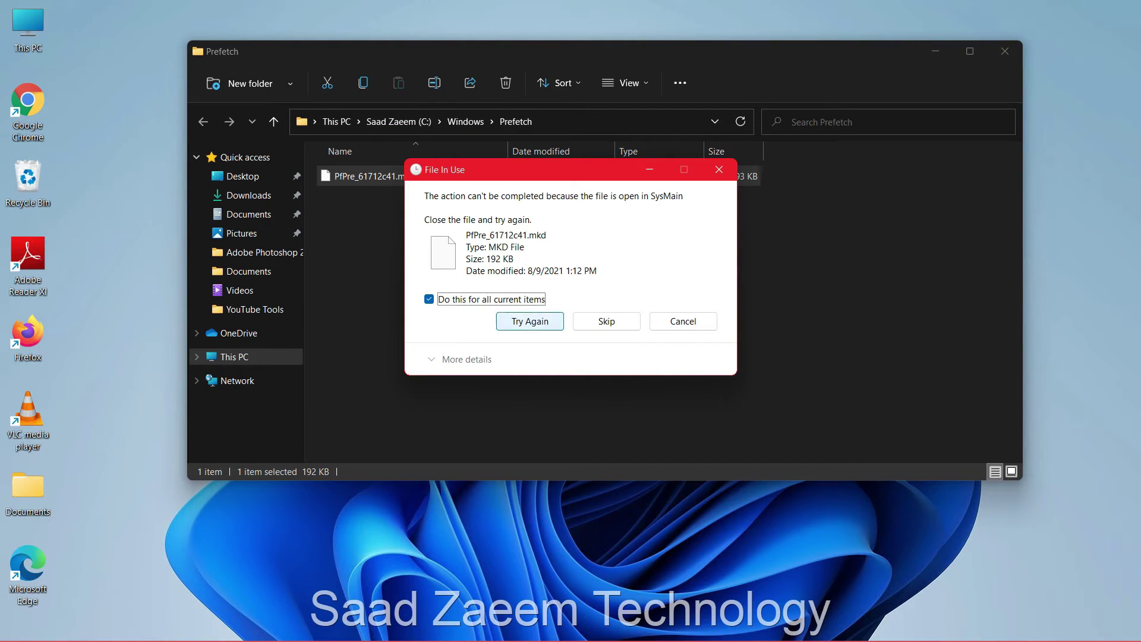
pyautogui.hotkey('alt', 's')
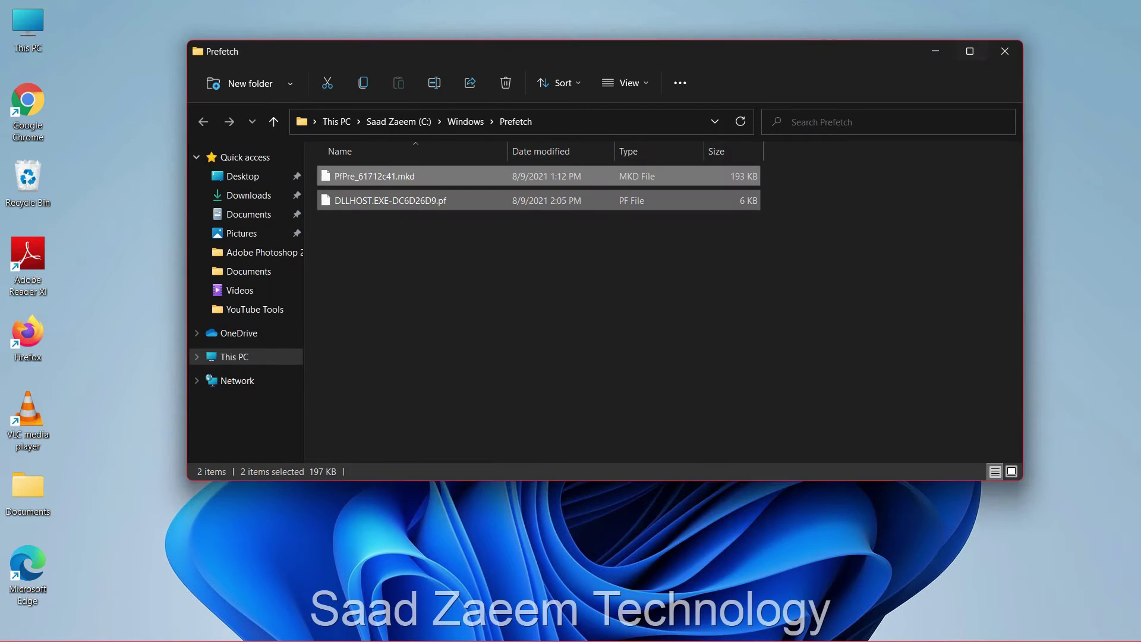
pyautogui.click(1005, 51)
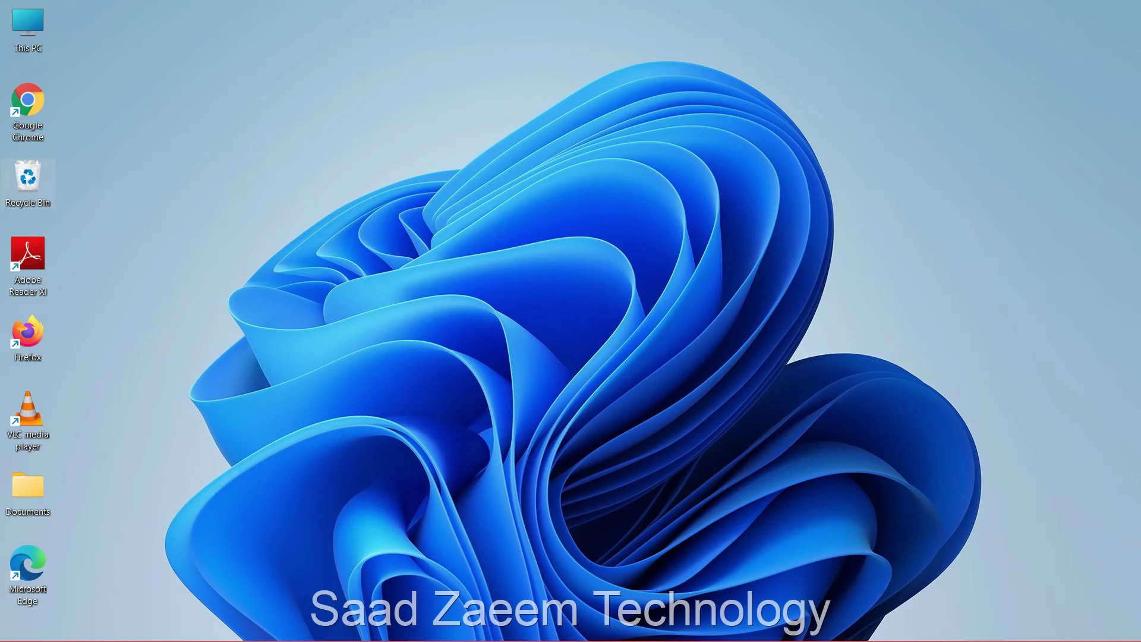
# Step: Empty the Recycle Bin and confirm the permanent deletion of all its items
pyautogui.rightClick(48, 164)
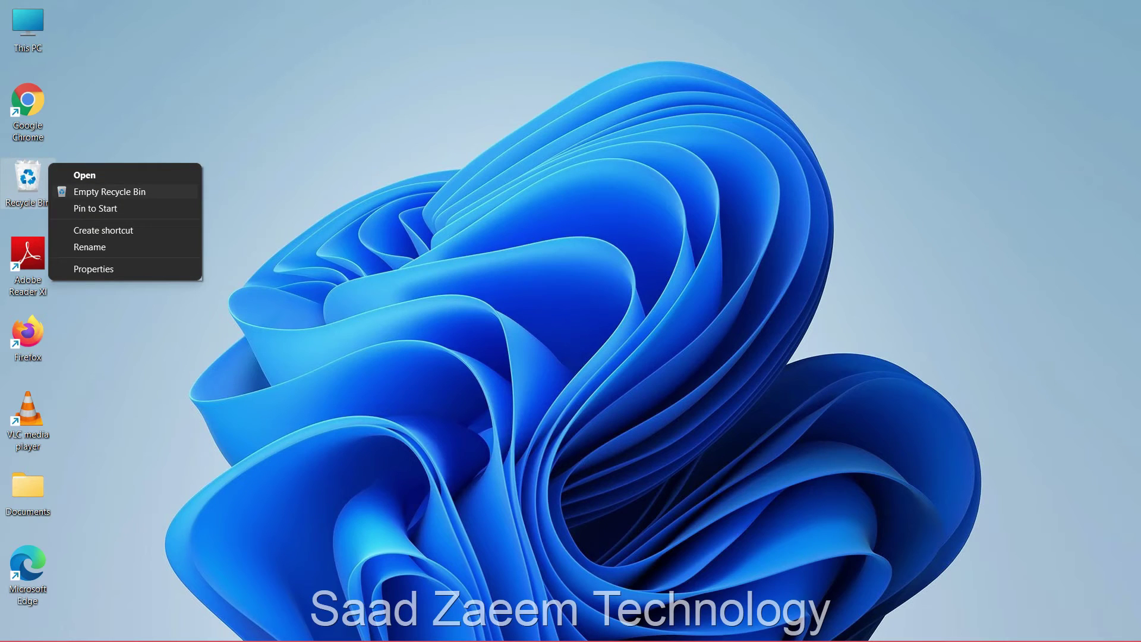
pyautogui.click(109, 191)
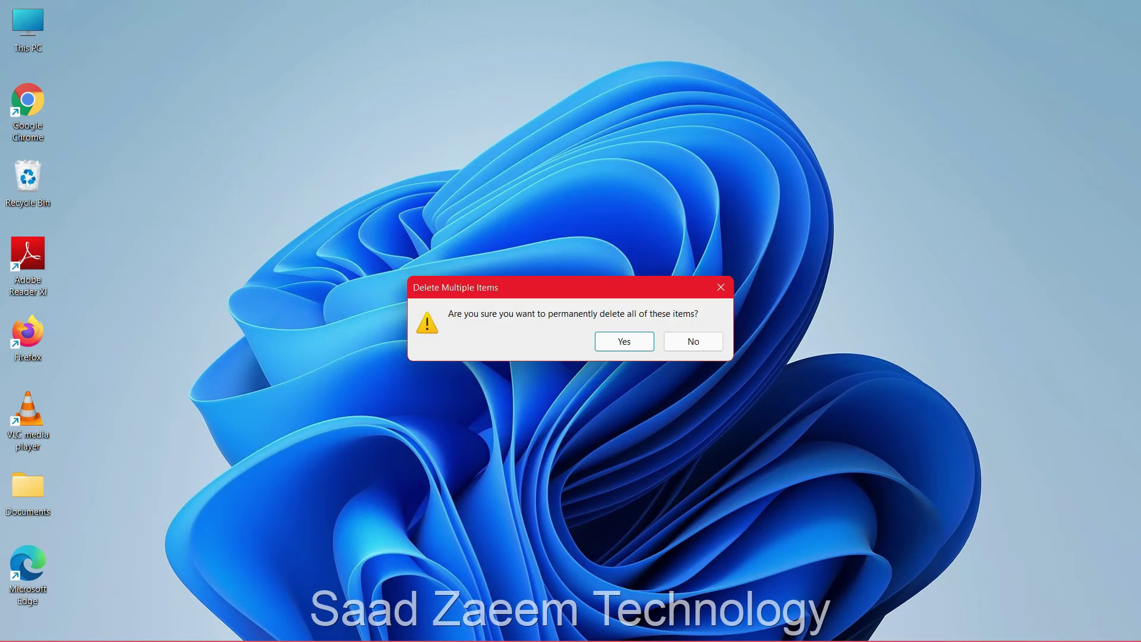
pyautogui.click(624, 341)
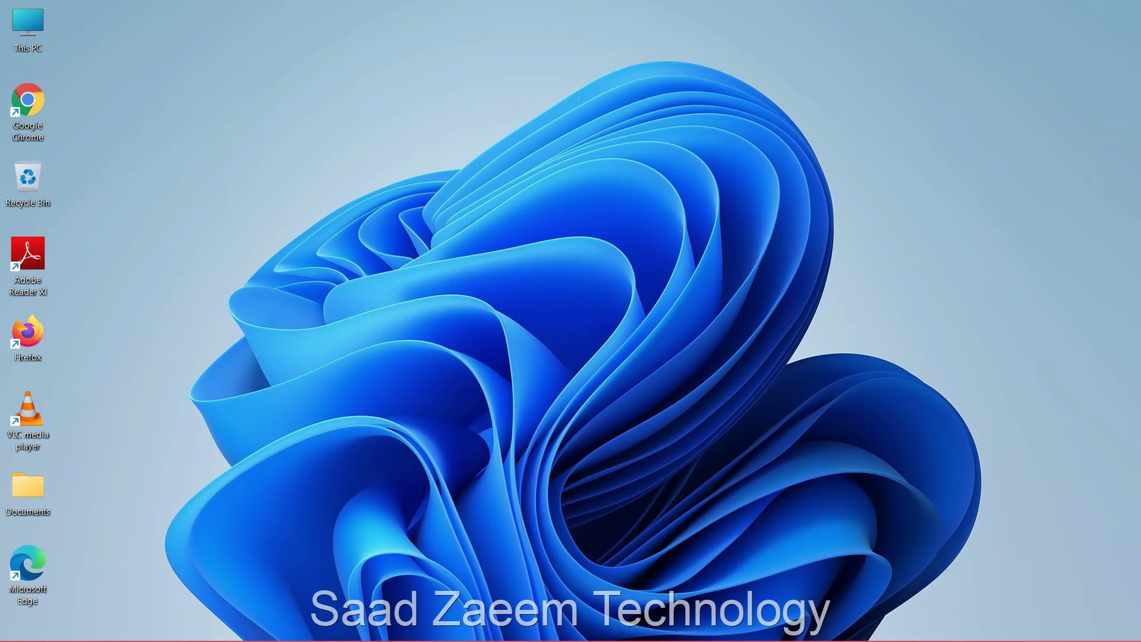
# Step: Search Windows for "sett" and open the Settings app
pyautogui.press('alt')
pyautogui.press('super')
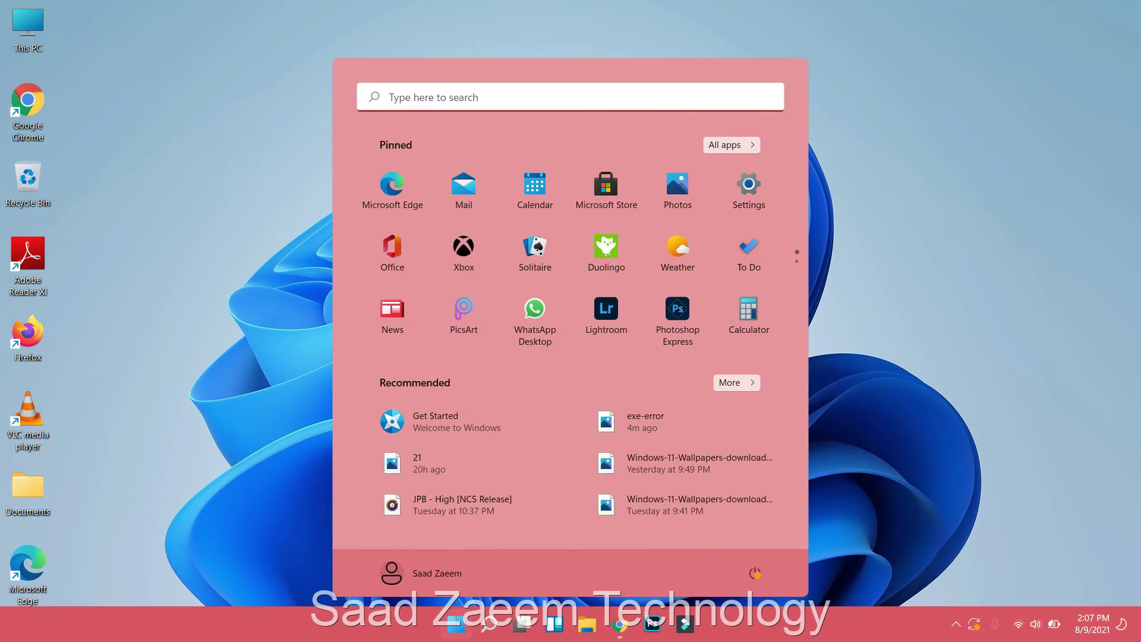
pyautogui.write('sett')
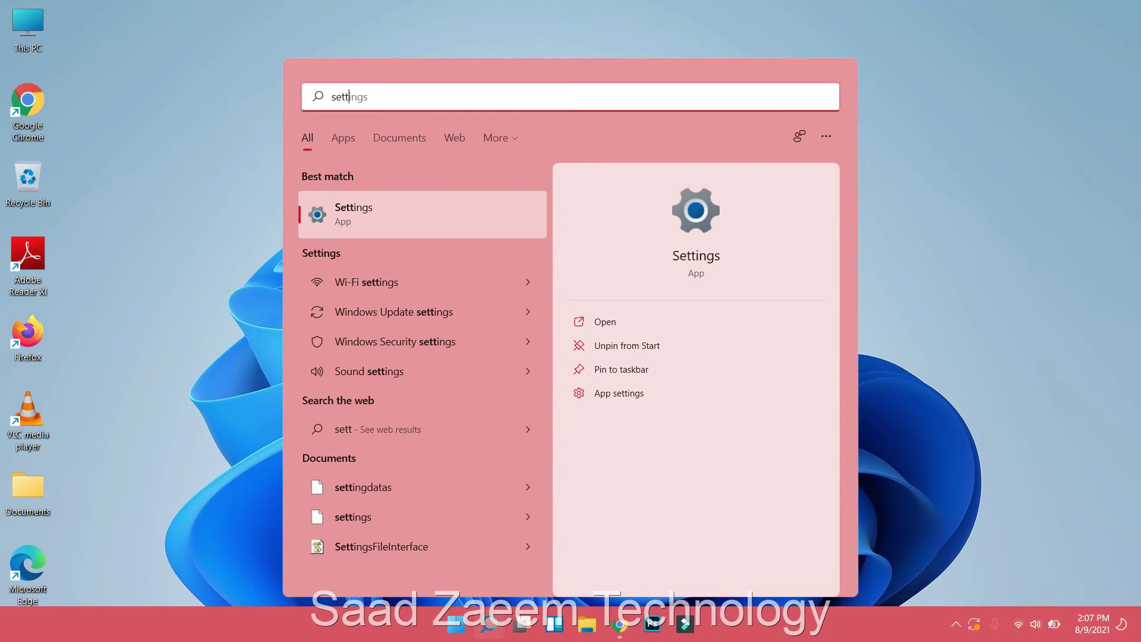
pyautogui.press('Return')
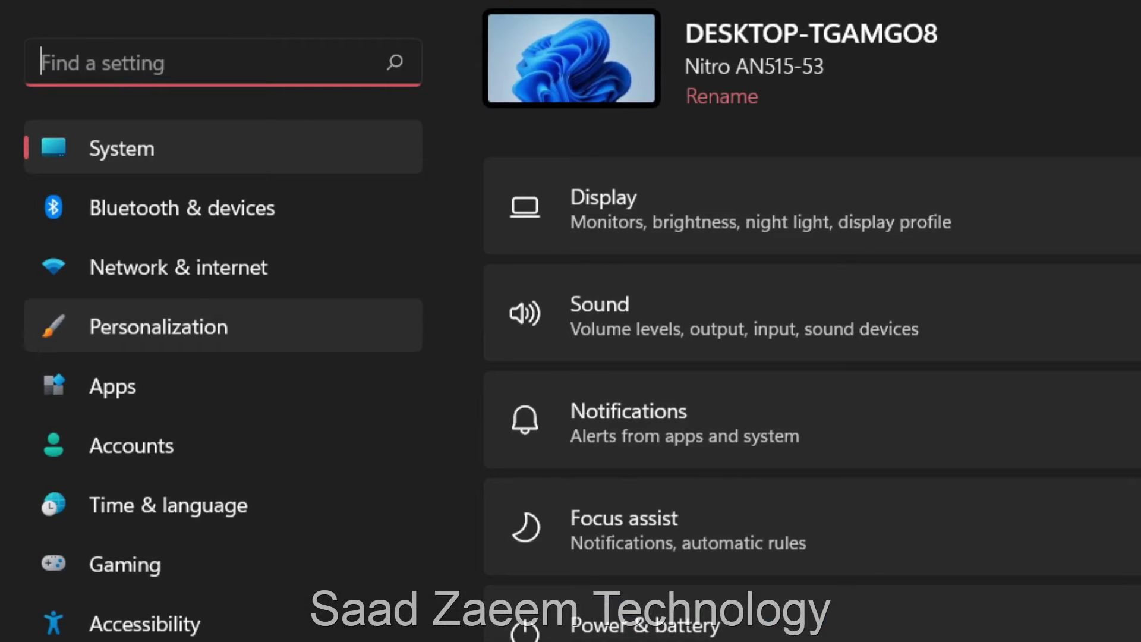
# Step: Search the settings for "View adva" and open View advanced system settings
pyautogui.write('View a')
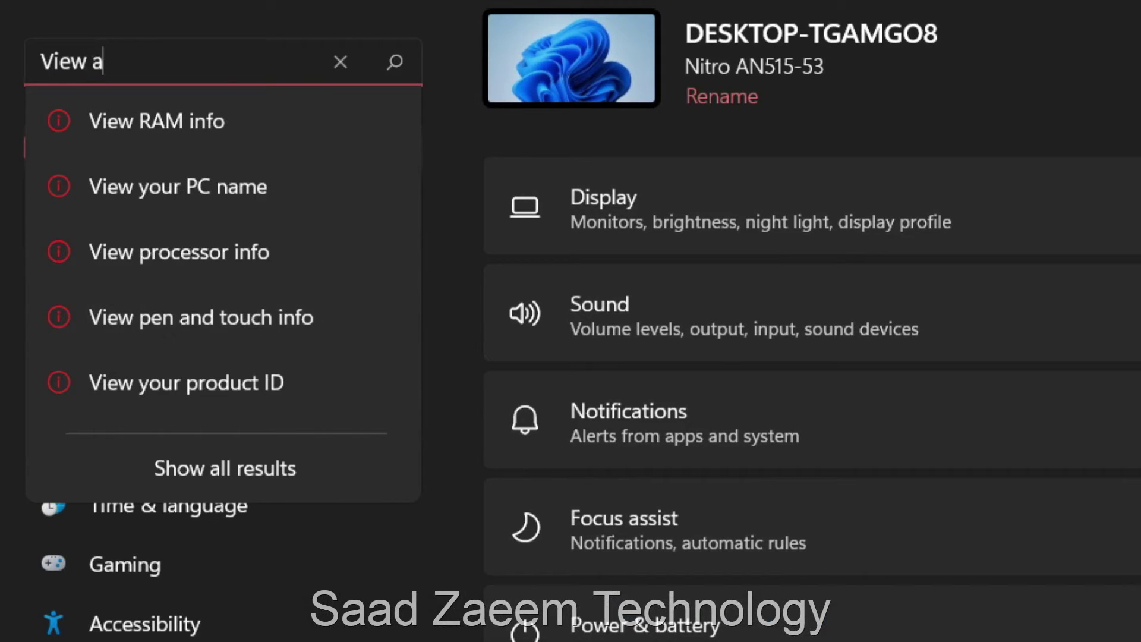
pyautogui.write('dva')
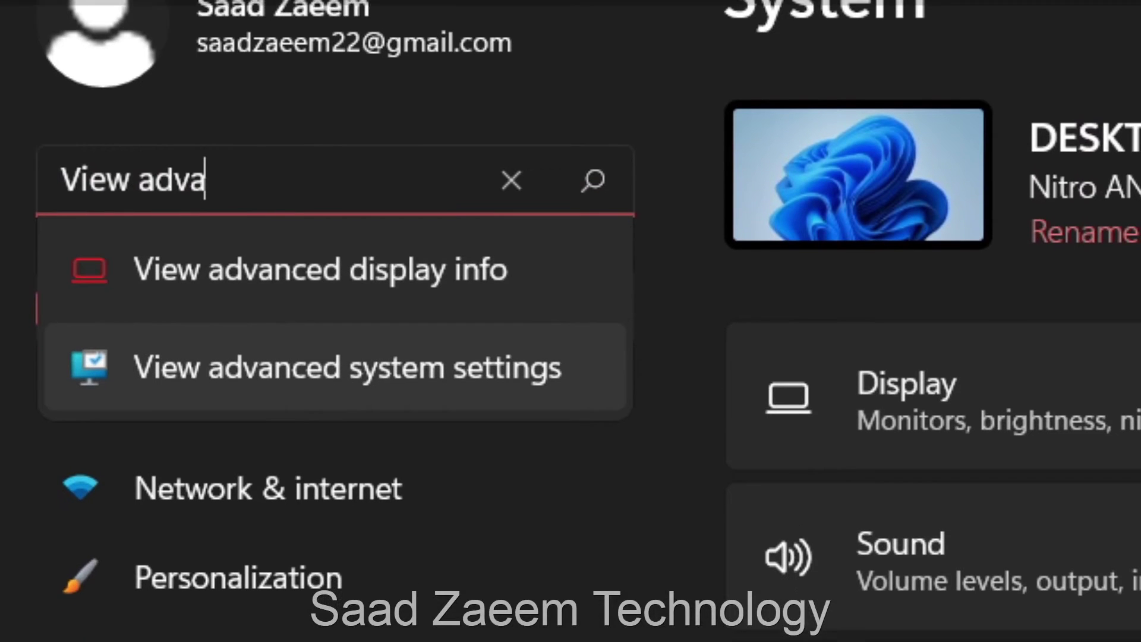
pyautogui.press('Return')
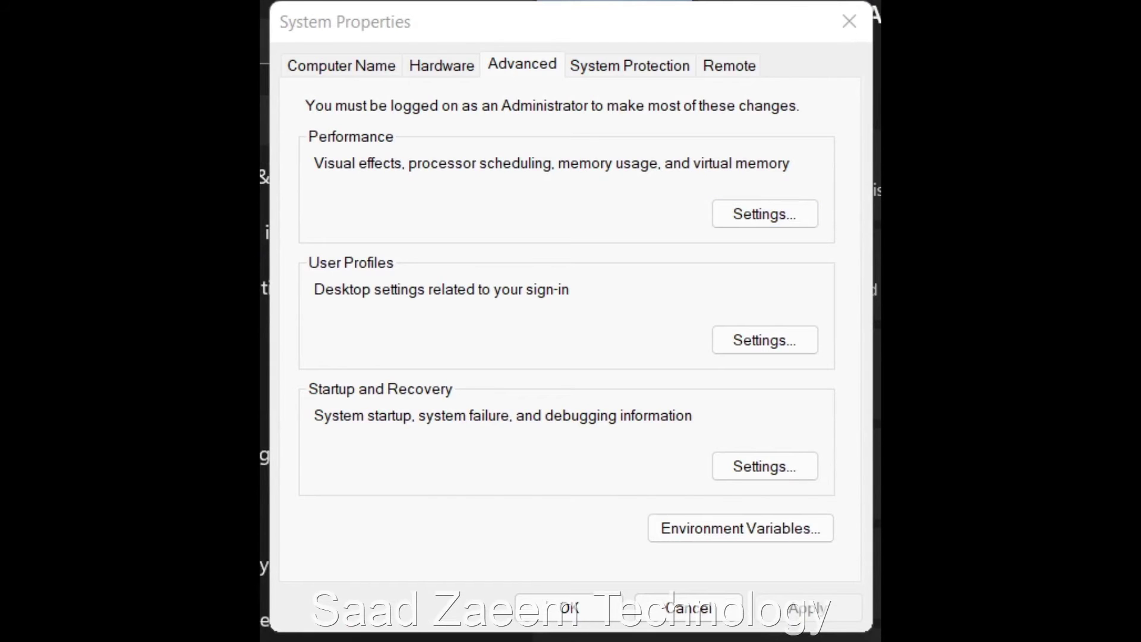
# Step: In the Performance settings, turn on DEP for all programs and services except selected ones, apply it and acknowledge the restart notice
pyautogui.press('Return')
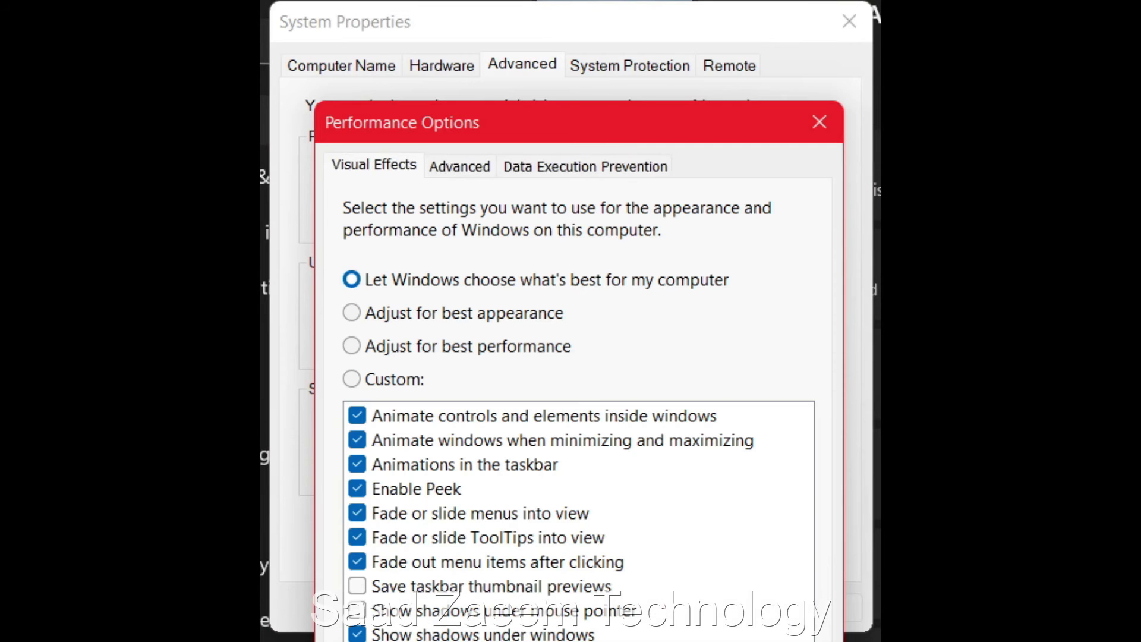
pyautogui.moveTo(557, 132); pyautogui.dragTo(560, 44)
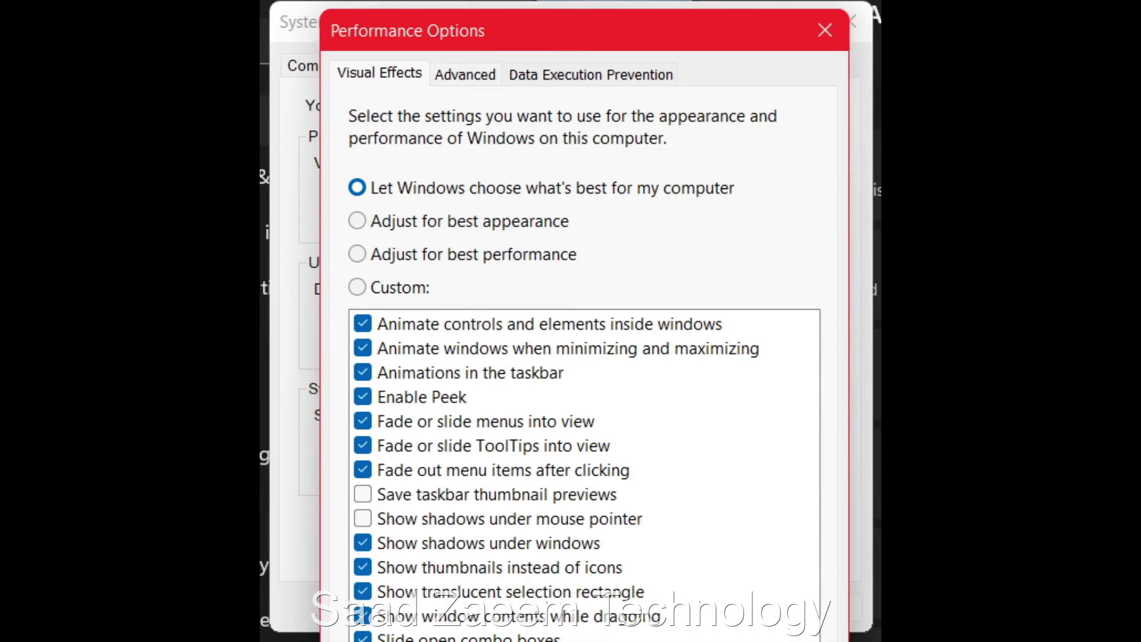
pyautogui.hotkey('ctrl', 'shift', 'Tab')
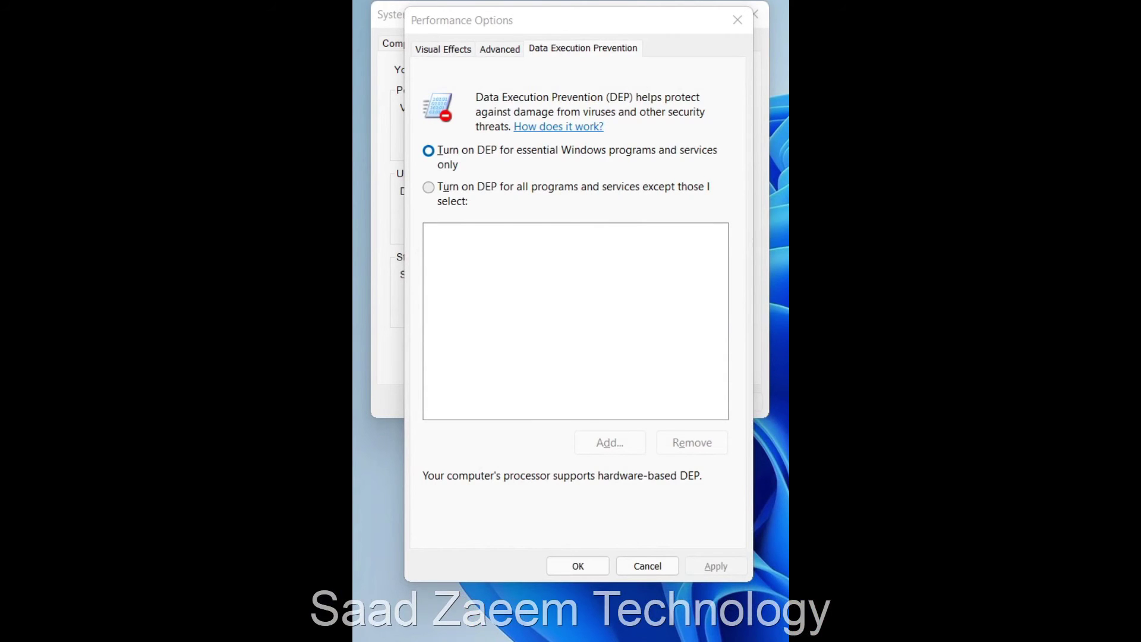
pyautogui.press('Down')
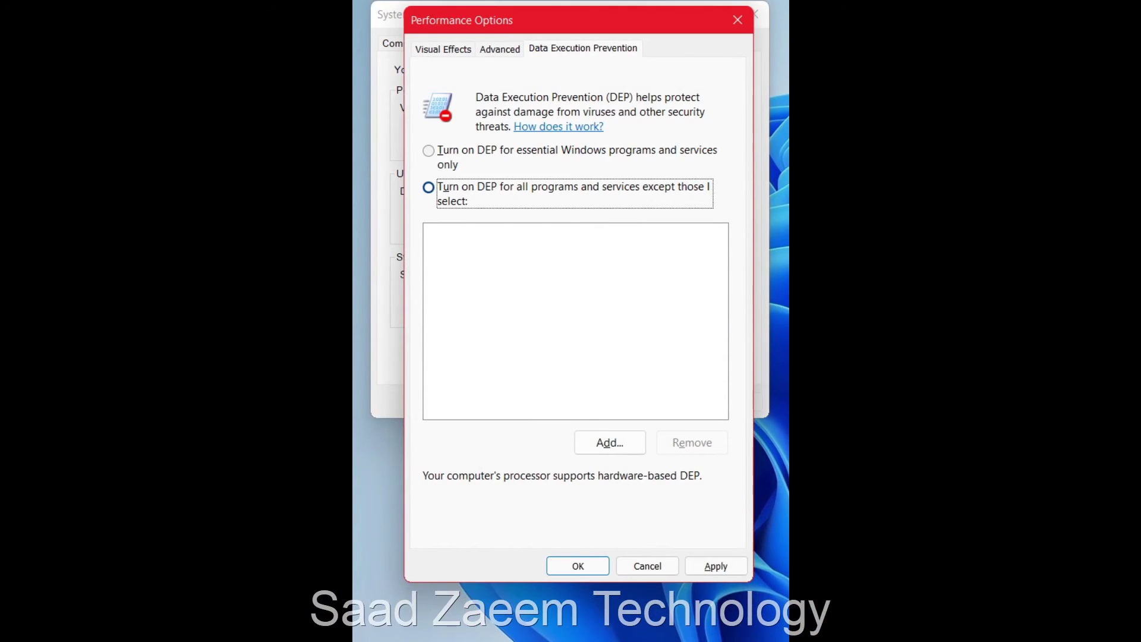
pyautogui.hotkey('alt', 'a')
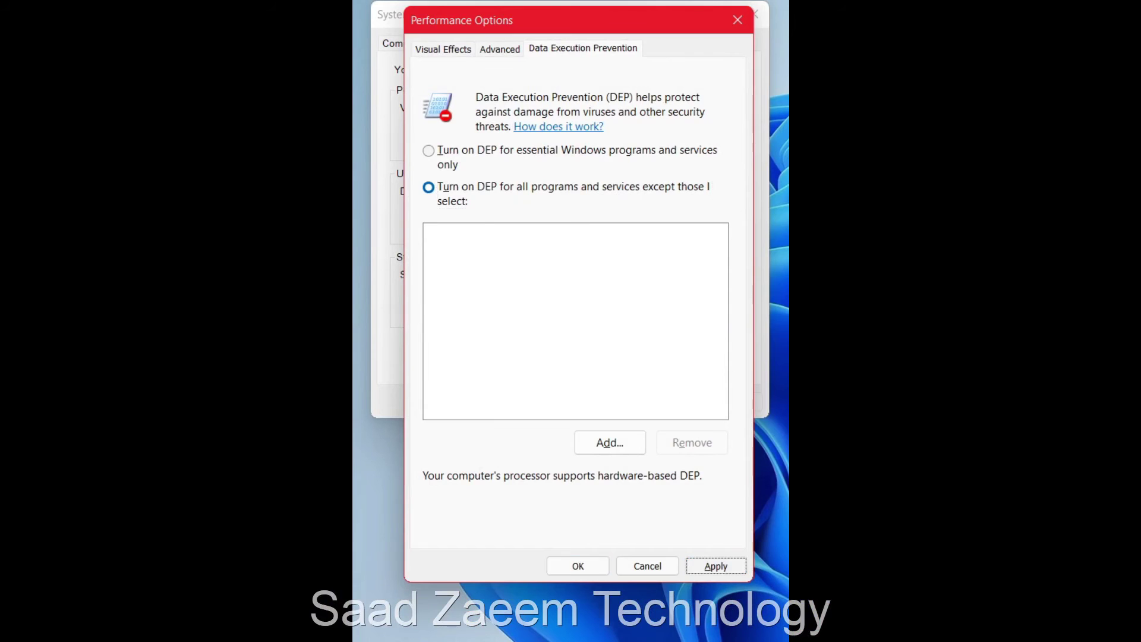
pyautogui.moveTo(774, 242); pyautogui.dragTo(388, 188)
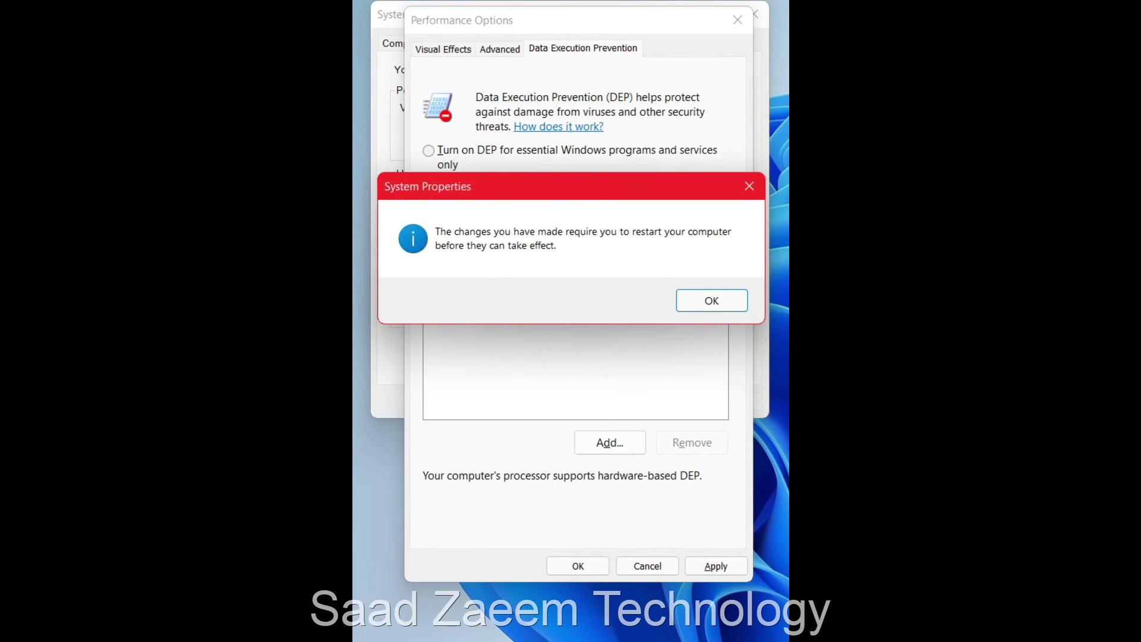
pyautogui.press('Return')
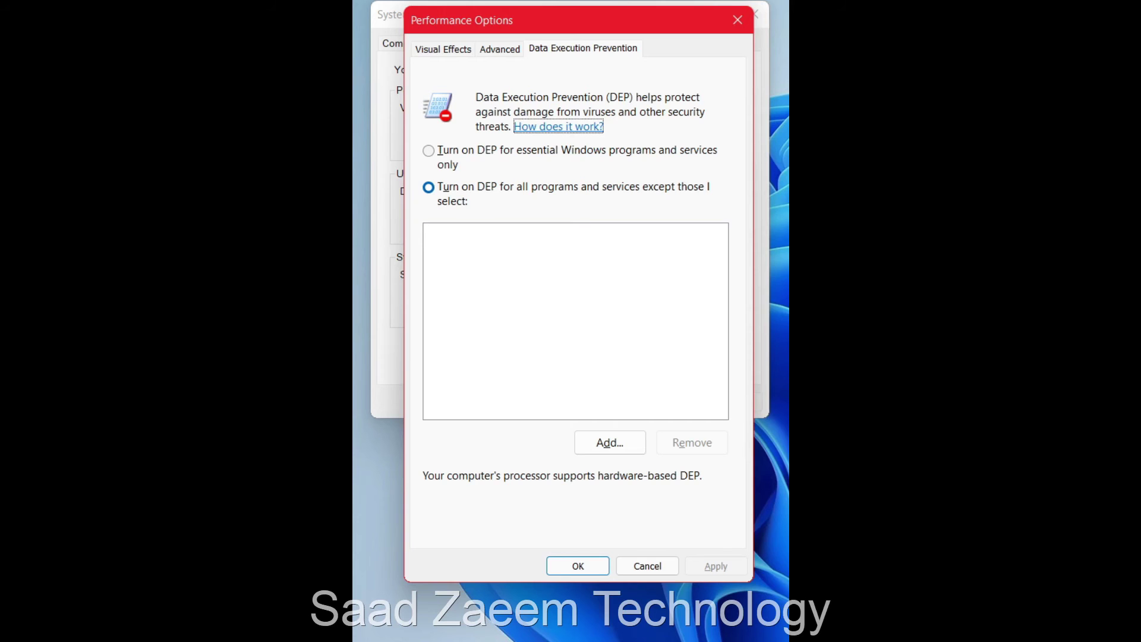
# Step: Browse the Desktop for a program to exempt from DEP, and close the file selection without adding one
pyautogui.click(609, 442)
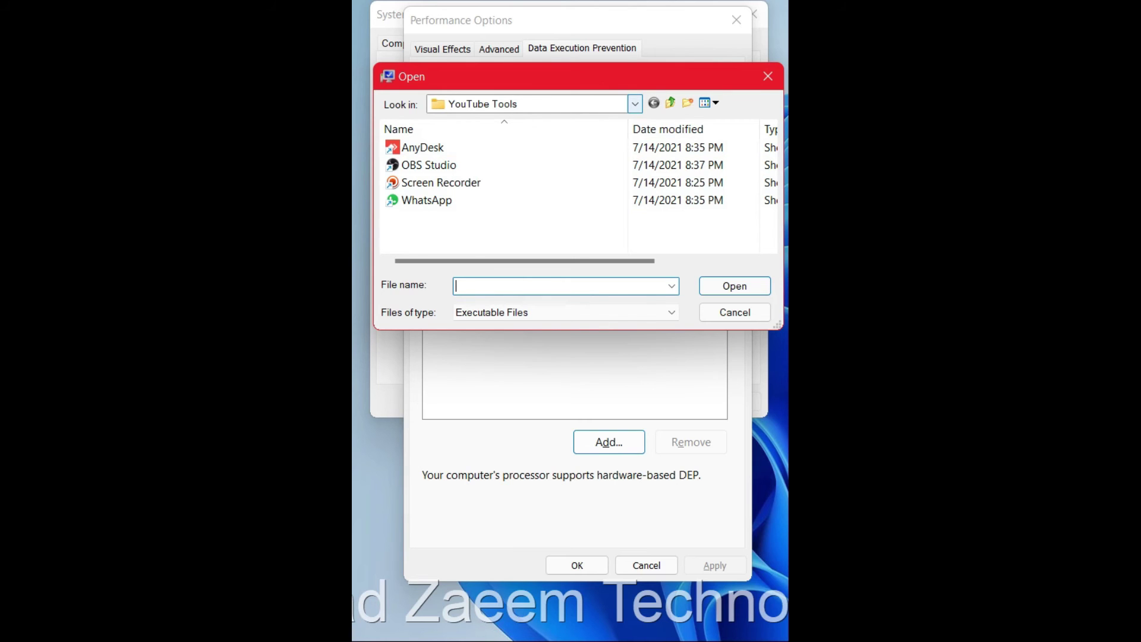
pyautogui.click(635, 104)
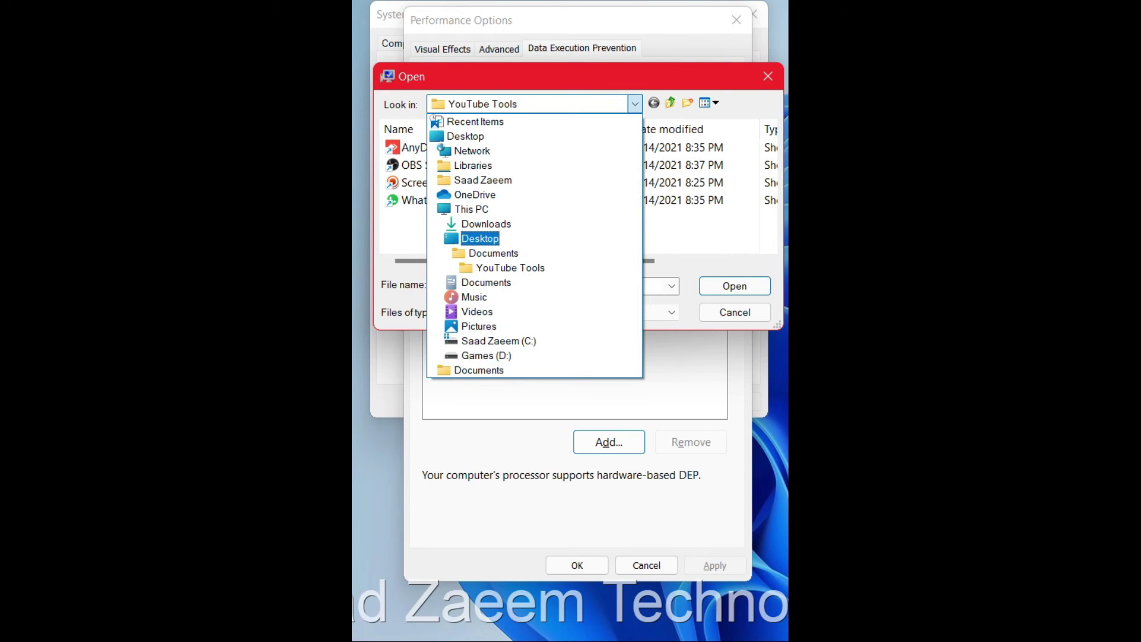
pyautogui.click(479, 239)
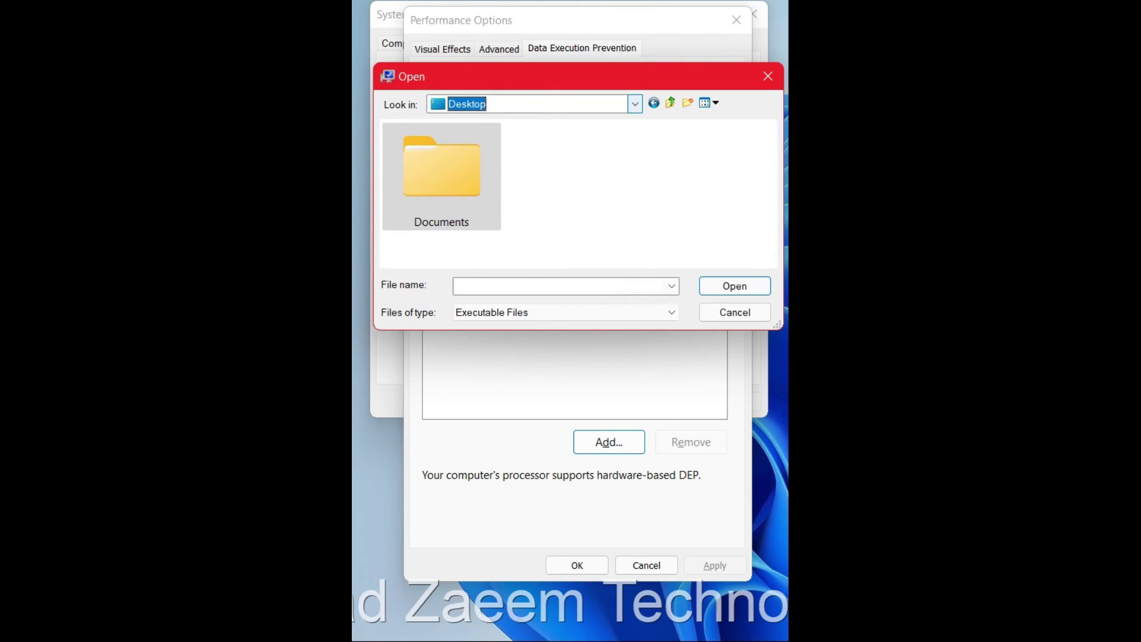
pyautogui.click(635, 104)
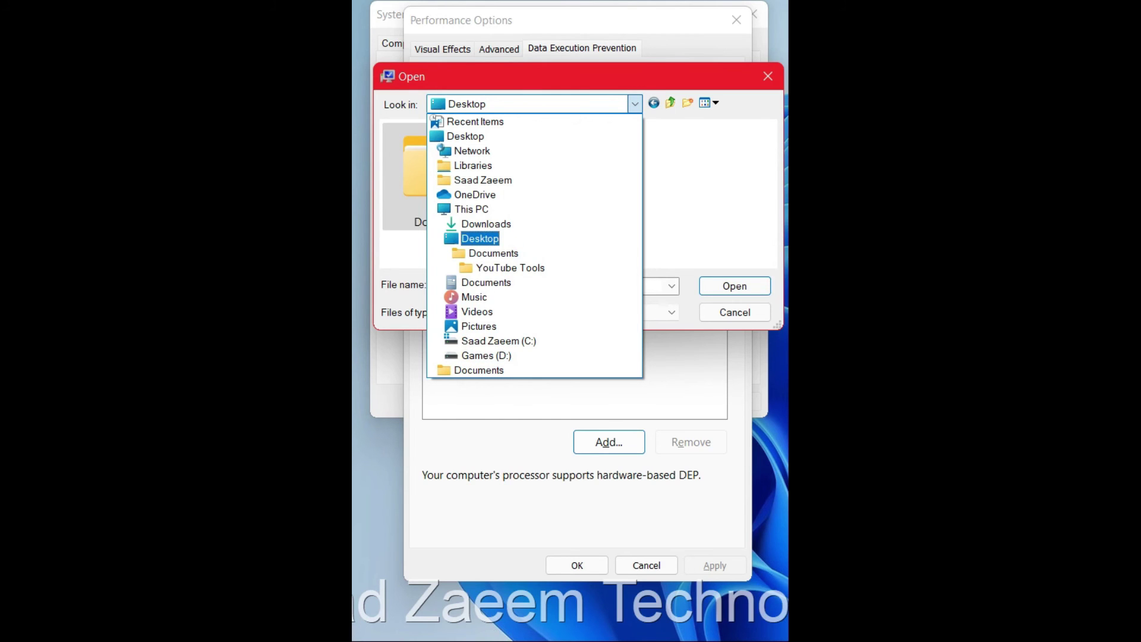
pyautogui.click(479, 239)
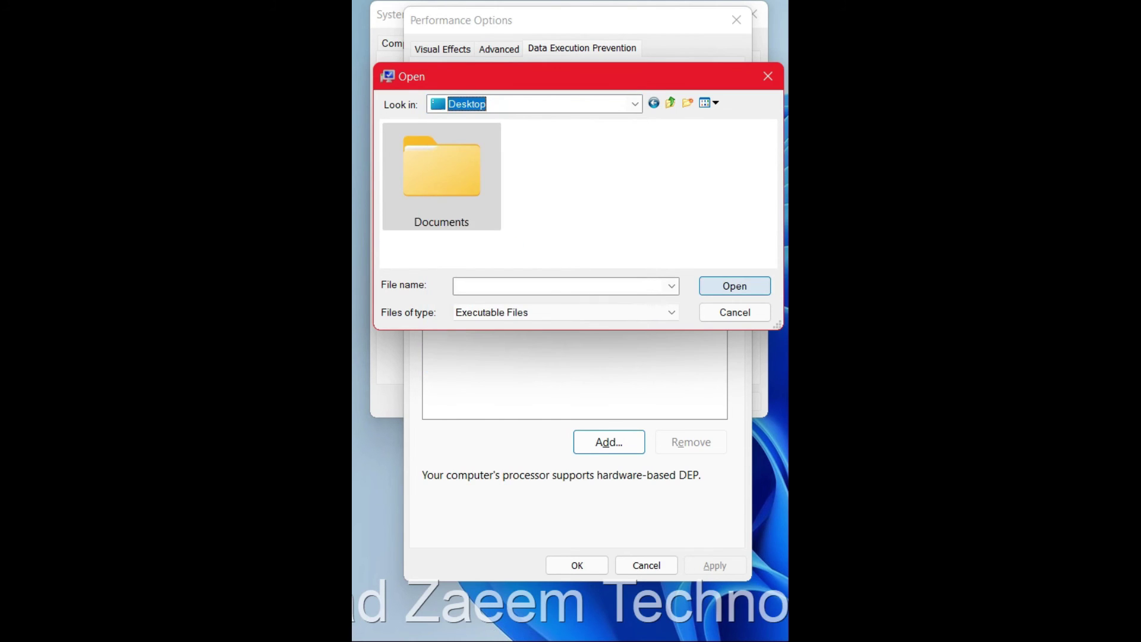
pyautogui.click(767, 76)
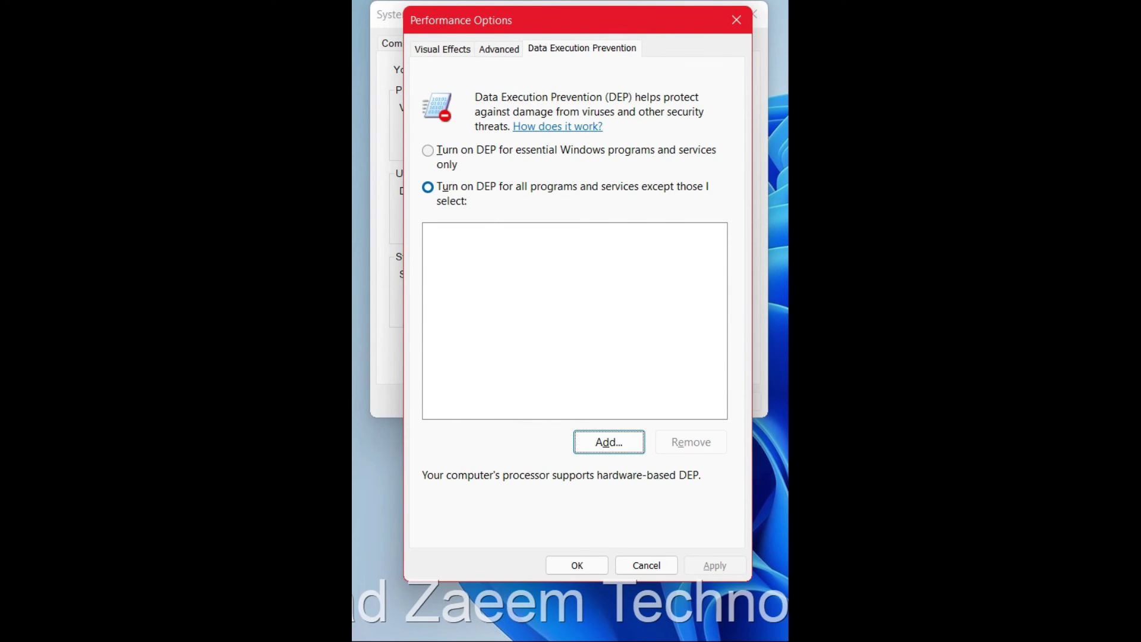
# Step: Confirm the Performance Options and return to System Properties
pyautogui.click(576, 565)
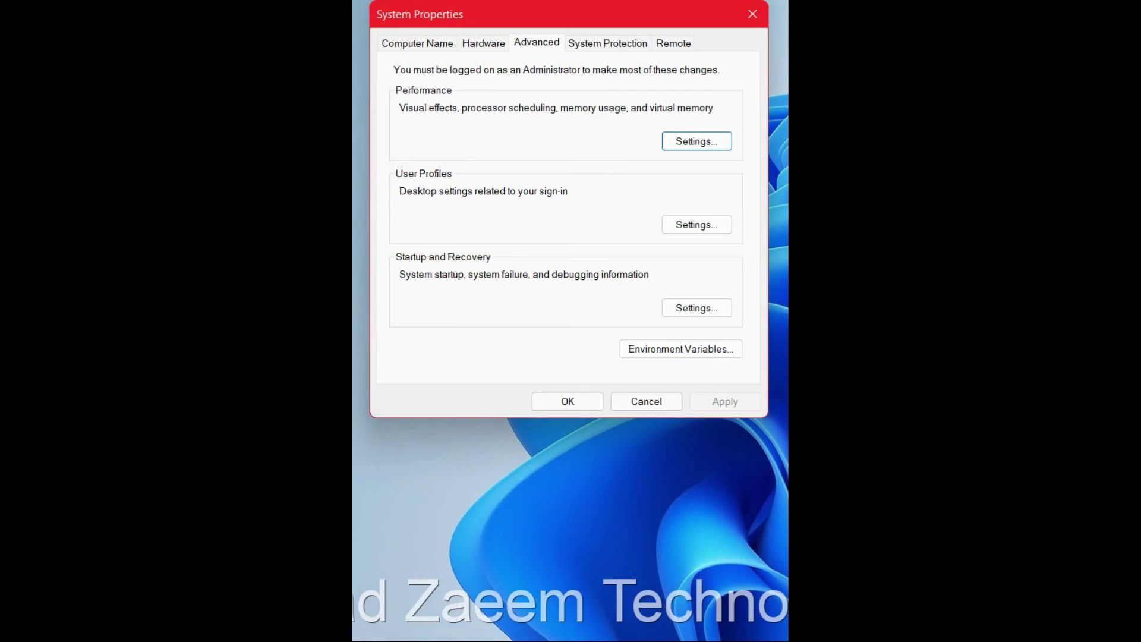